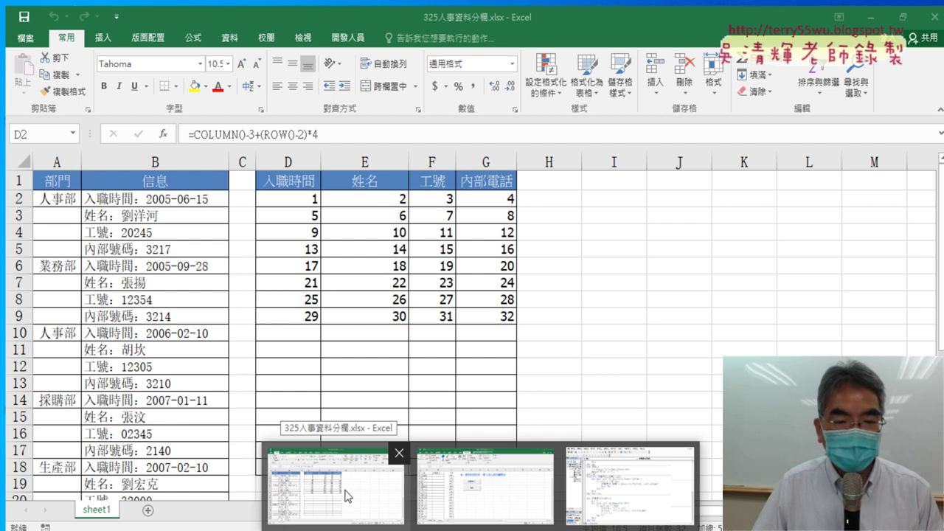
# - Review column B's staff info entries (hire date, name, ID, extension) and the D1 hire date header
pyautogui.click(346, 496)
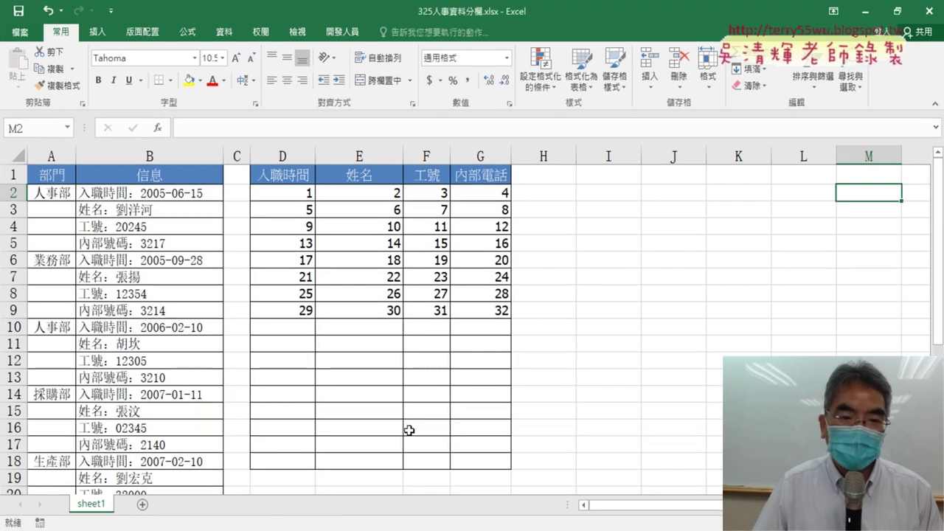
pyautogui.click(179, 155)
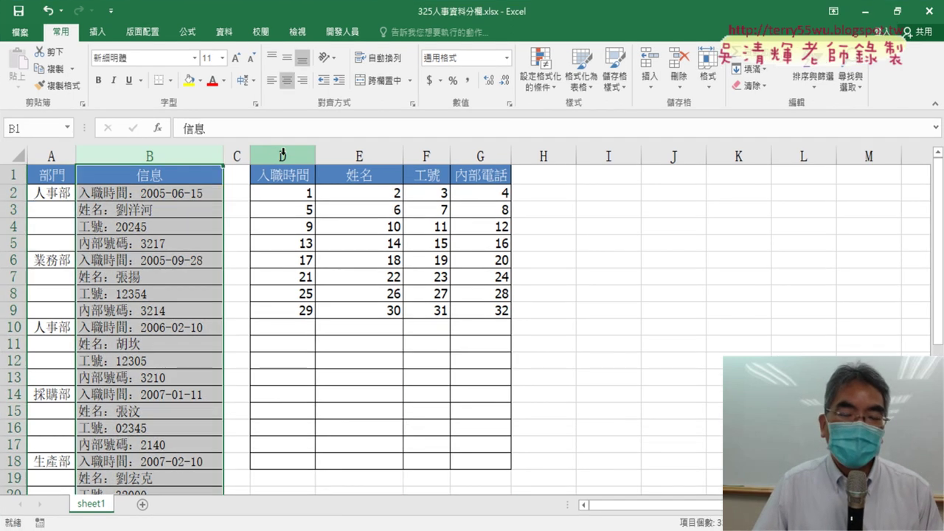
pyautogui.click(285, 177)
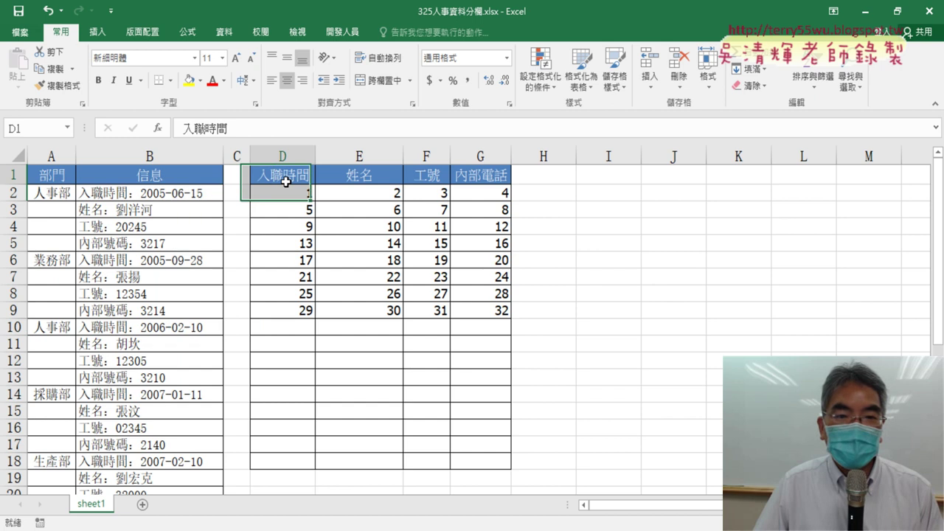
pyautogui.moveTo(285, 182); pyautogui.dragTo(285, 181)
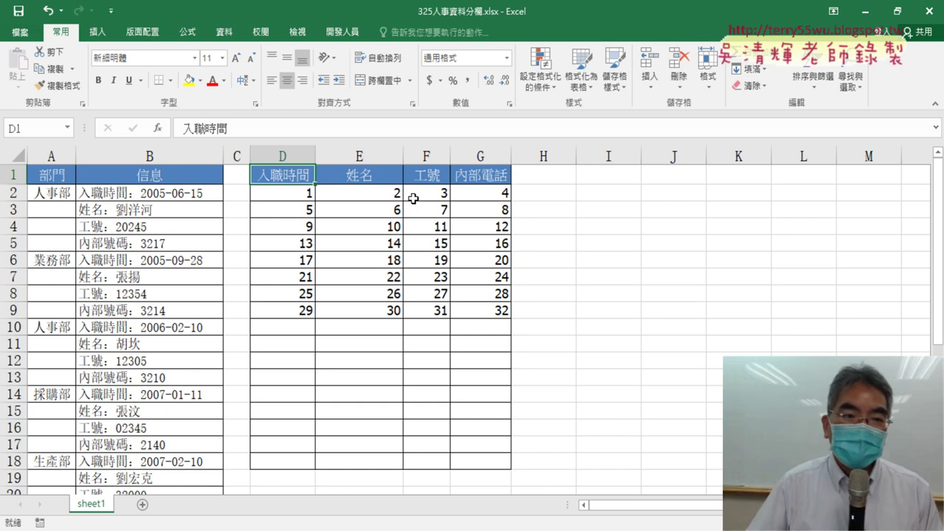
pyautogui.click(129, 156)
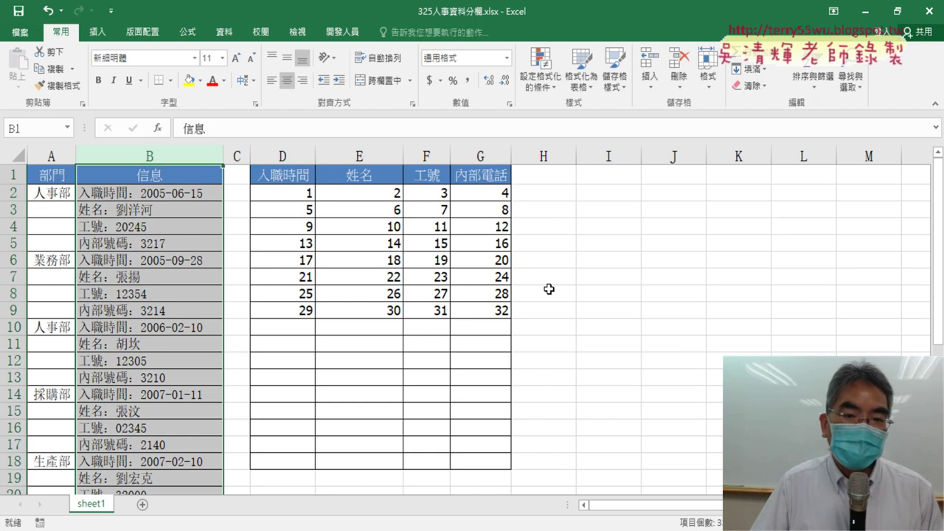
pyautogui.click(150, 192)
pyautogui.click(151, 209)
pyautogui.click(152, 227)
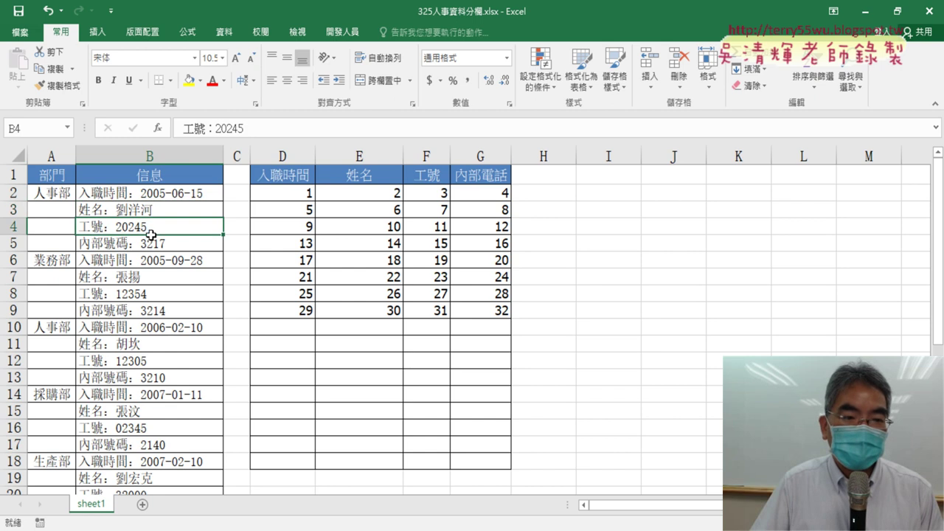
pyautogui.click(153, 243)
# - Inspect the numbering formulas in D2, E2, F2 and G2
pyautogui.click(301, 194)
pyautogui.click(351, 194)
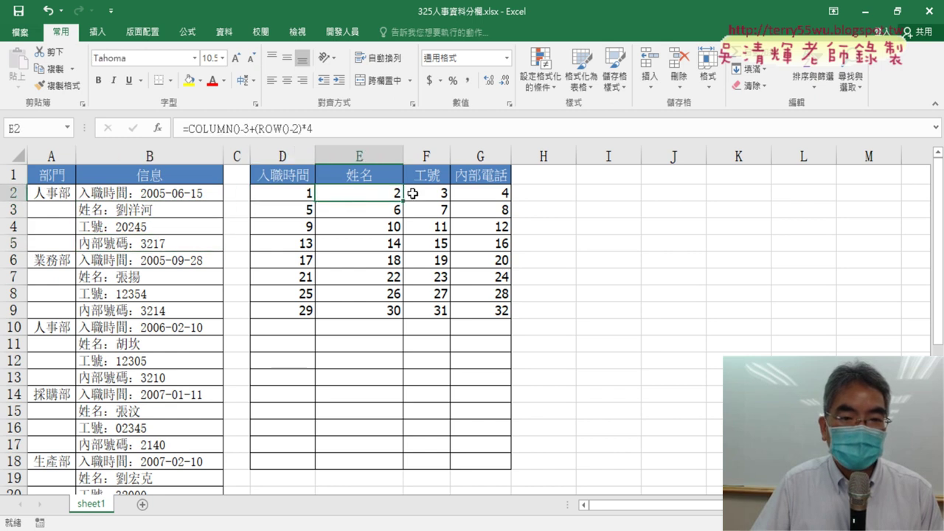
pyautogui.click(414, 194)
pyautogui.click(491, 194)
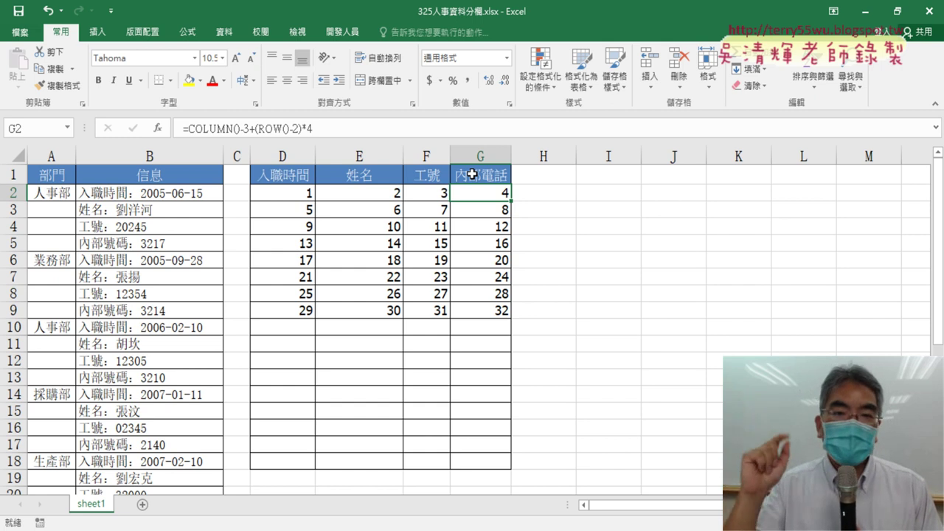
pyautogui.click(285, 194)
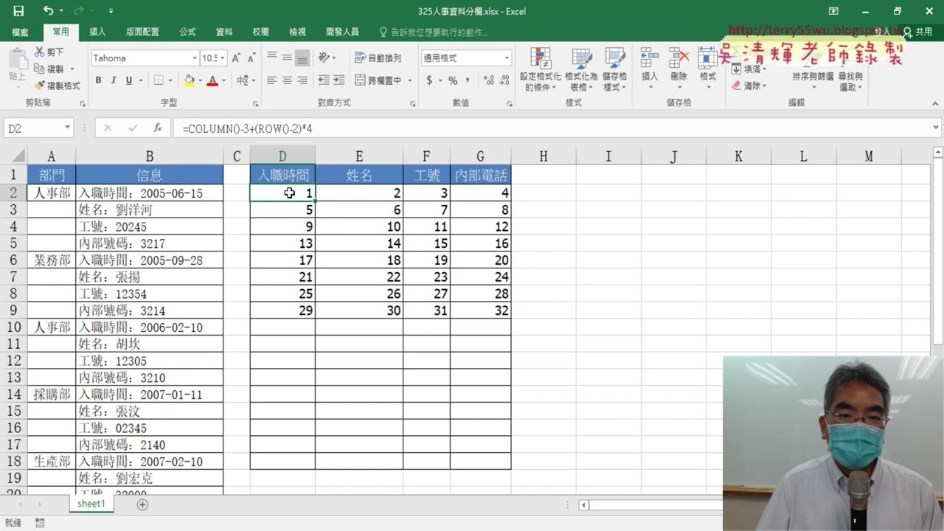
# - Select D2:G9 and mark the table's edges and headers with red pen, then erase the marks
pyautogui.moveTo(283, 192); pyautogui.dragTo(500, 310)
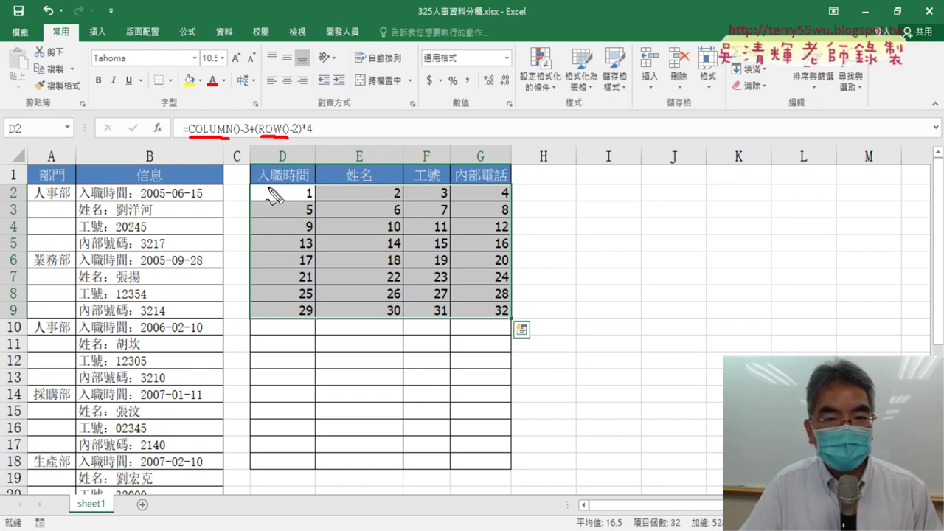
pyautogui.moveTo(247, 185); pyautogui.dragTo(237, 329)
pyautogui.moveTo(257, 182)
pyautogui.mouseDown()
pyautogui.moveTo(507, 179)
pyautogui.moveTo(514, 324)
pyautogui.mouseUp()
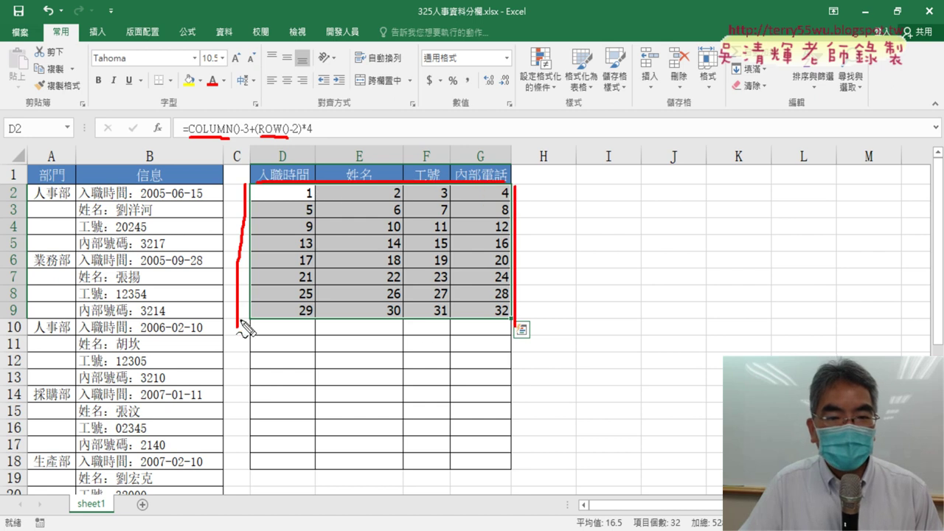
pyautogui.moveTo(240, 323); pyautogui.dragTo(518, 320)
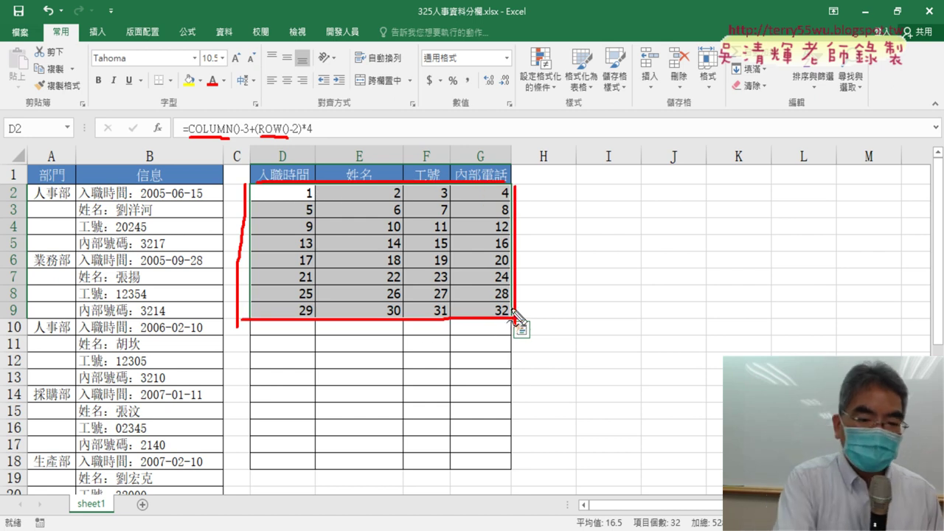
pyautogui.press('Escape')
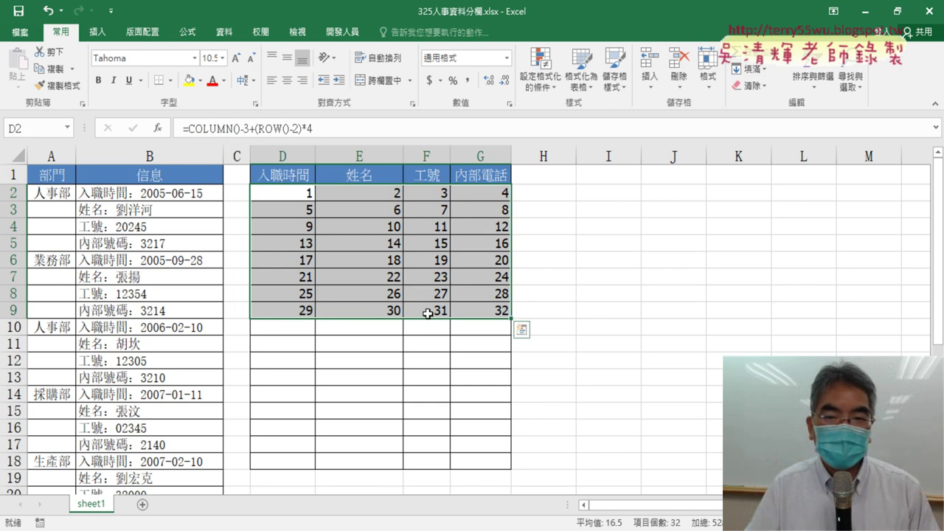
# - Reselect D2:G9 and delete its 1–32 numbers
pyautogui.click(616, 314)
pyautogui.moveTo(294, 197); pyautogui.dragTo(493, 309)
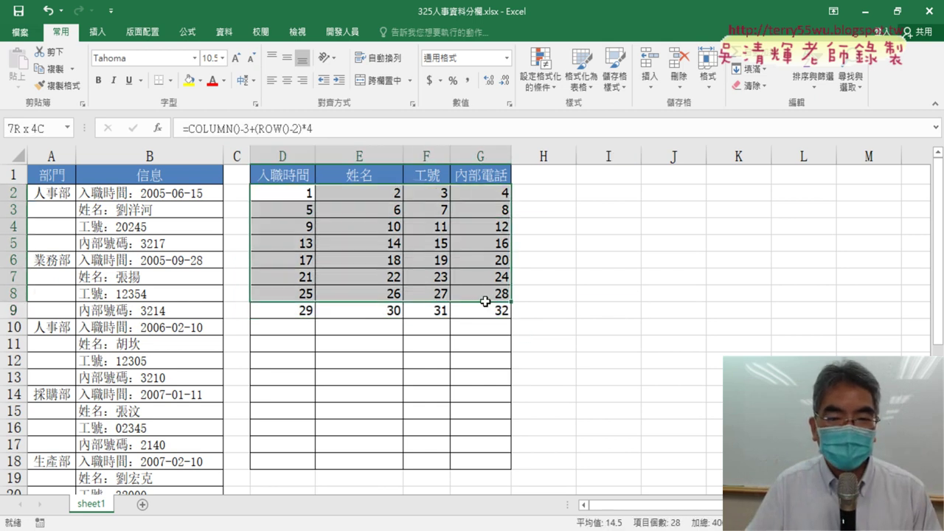
pyautogui.press('Delete')
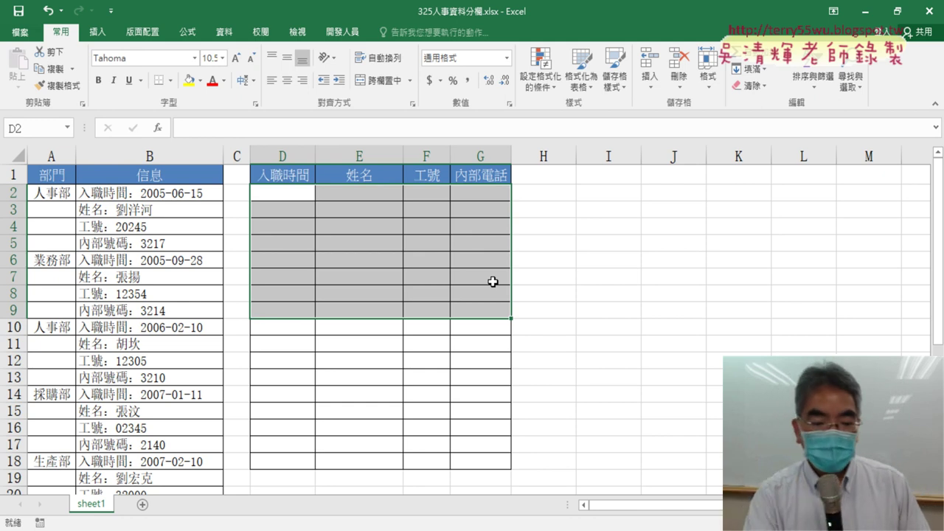
# - Enter =COLUMN()-3+(ROW()-2)*4 into all of D2:G9, then clear everything except D2
pyautogui.write('=COLUMN()-3+(ROW()-2)*4')
pyautogui.hotkey('ctrl', 'Return')
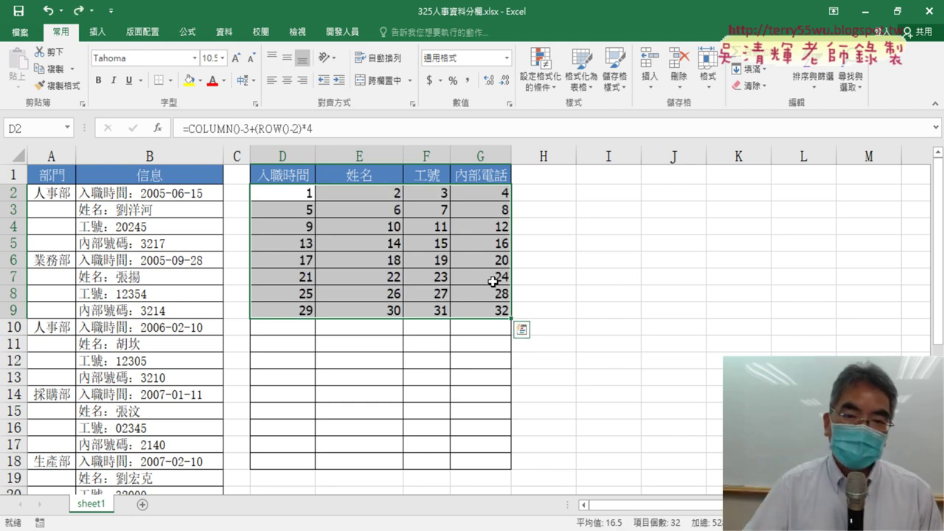
pyautogui.moveTo(376, 194); pyautogui.dragTo(485, 313)
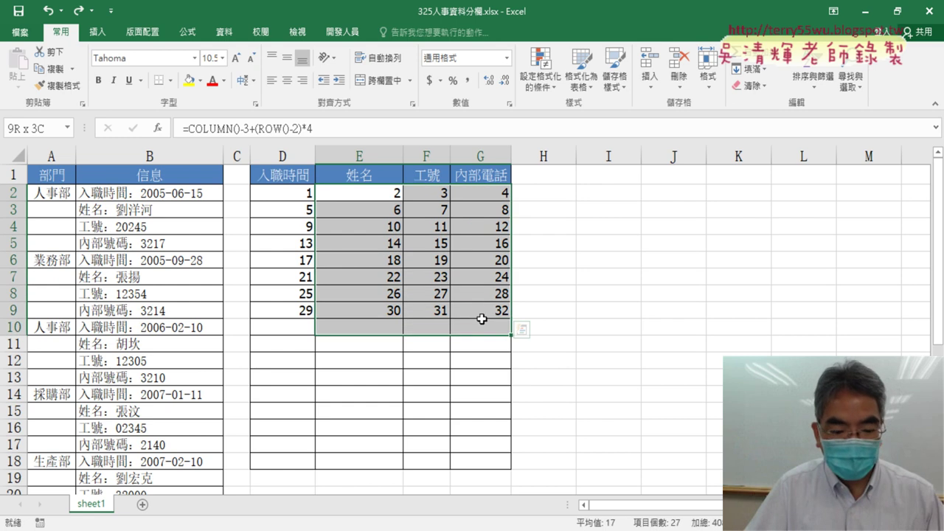
pyautogui.press('Delete')
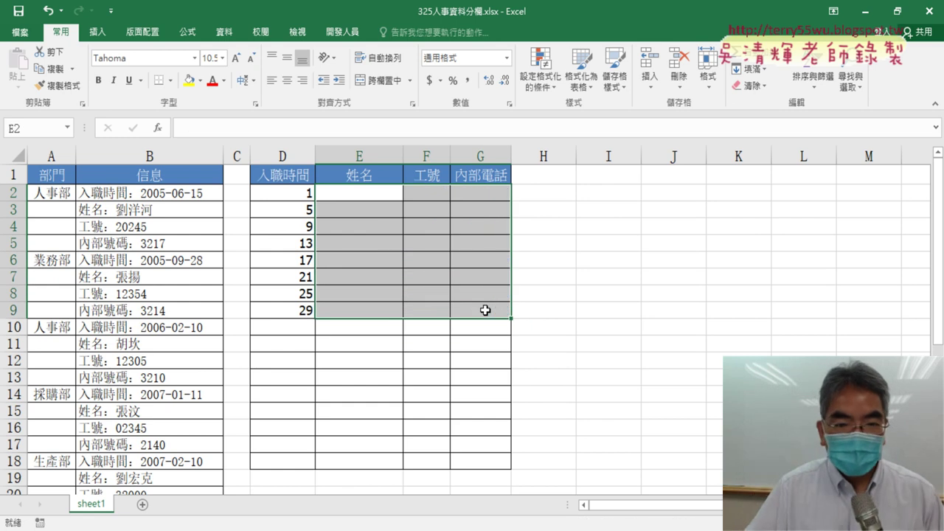
pyautogui.moveTo(280, 209); pyautogui.dragTo(292, 302)
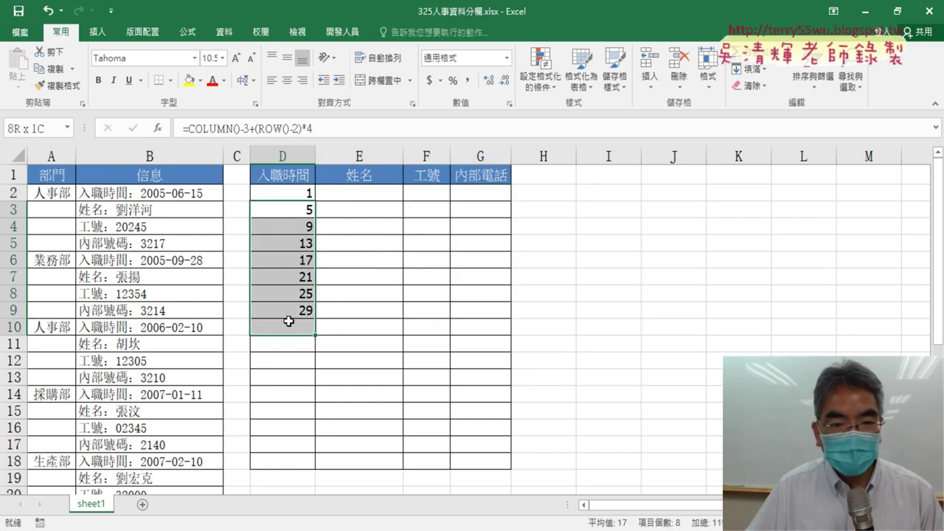
pyautogui.press('Delete')
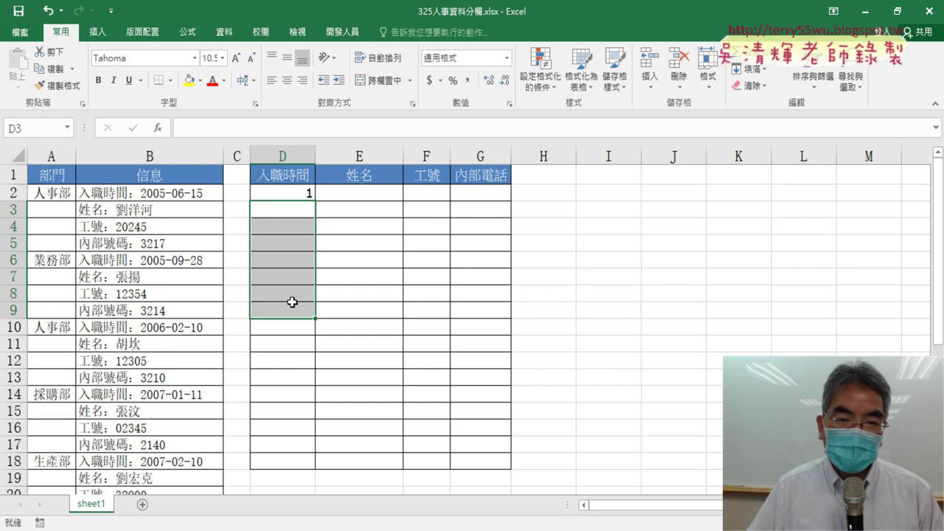
# - Fill D2's formula across to G2 and down to row 9
pyautogui.click(302, 192)
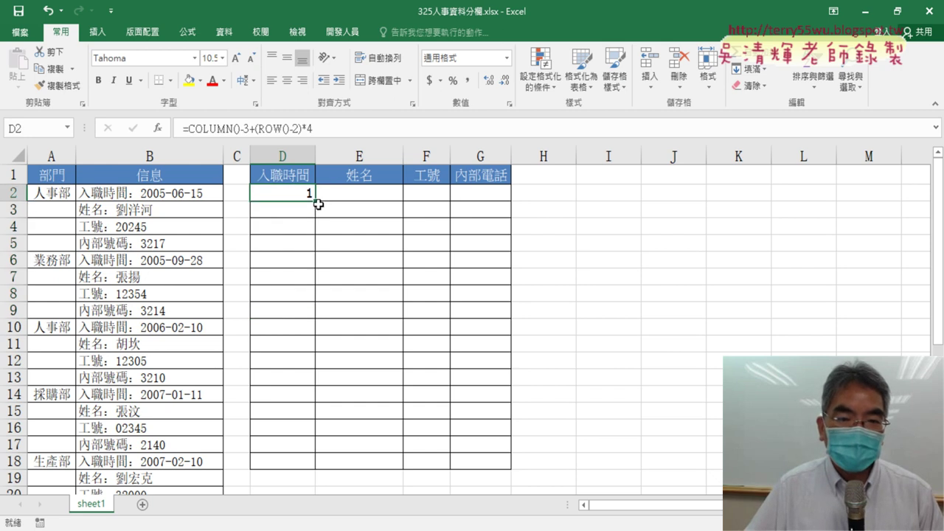
pyautogui.moveTo(318, 205); pyautogui.dragTo(472, 196)
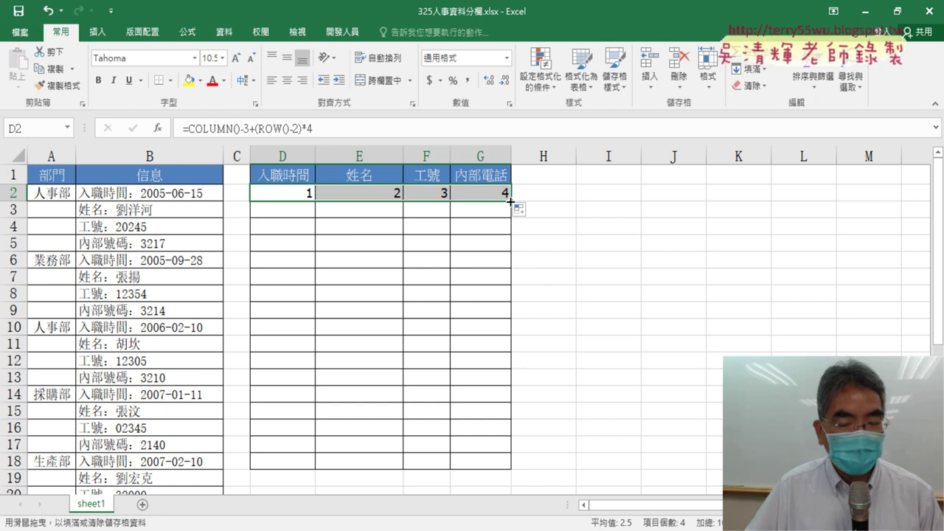
pyautogui.moveTo(510, 201); pyautogui.dragTo(511, 320)
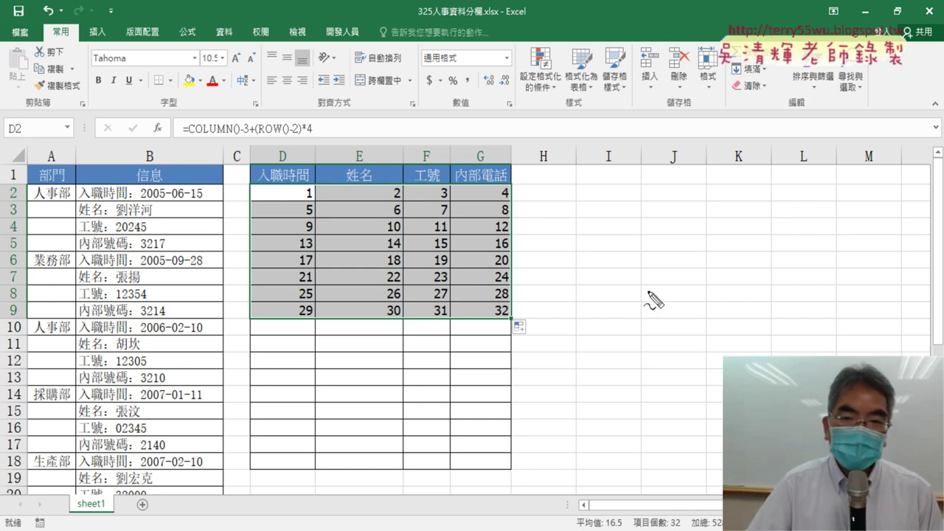
pyautogui.moveTo(190, 141); pyautogui.dragTo(302, 142)
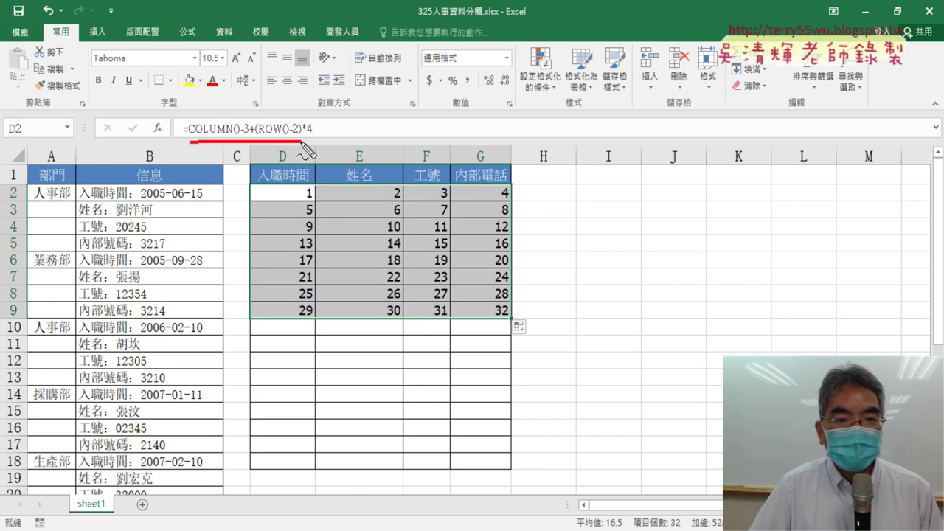
pyautogui.moveTo(246, 179); pyautogui.dragTo(248, 318)
pyautogui.moveTo(260, 179)
pyautogui.mouseDown()
pyautogui.moveTo(515, 183)
pyautogui.moveTo(518, 302)
pyautogui.mouseUp()
pyautogui.moveTo(264, 320); pyautogui.dragTo(564, 340)
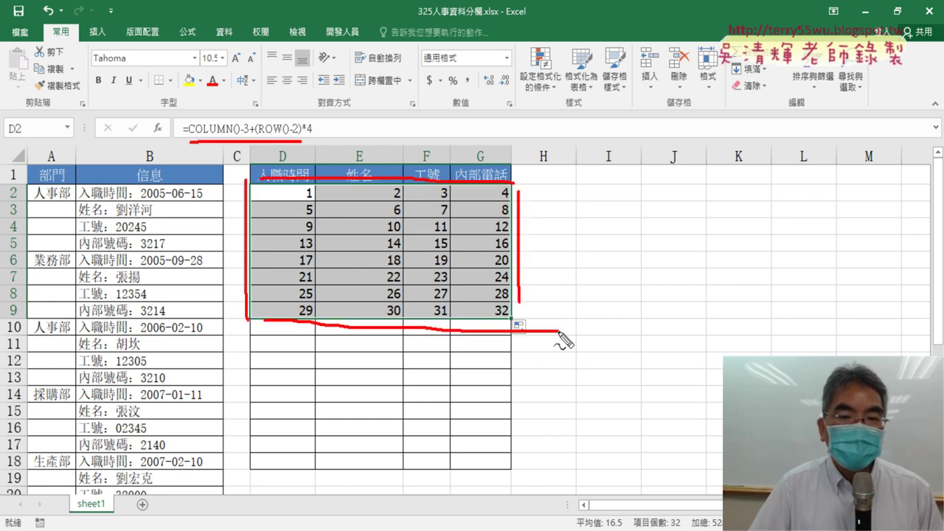
pyautogui.moveTo(66, 189); pyautogui.dragTo(73, 274)
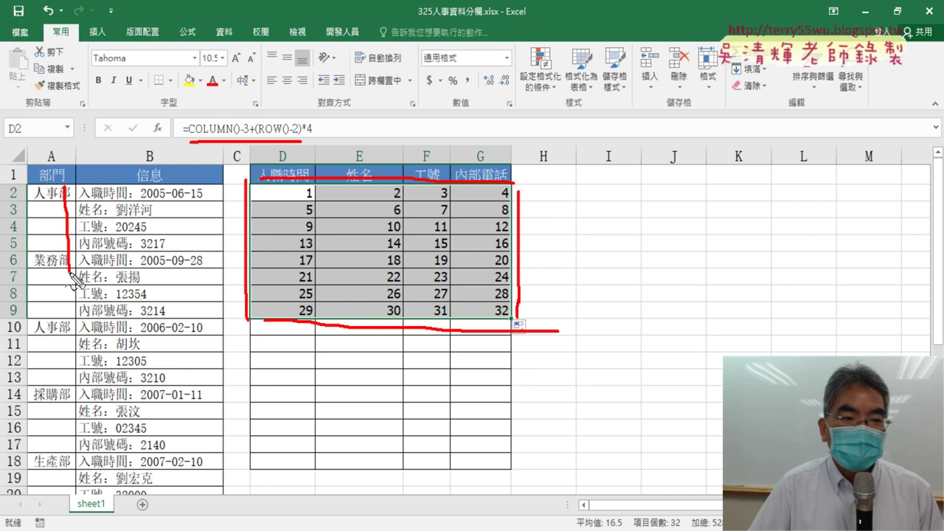
pyautogui.moveTo(71, 172)
pyautogui.mouseDown()
pyautogui.moveTo(213, 177)
pyautogui.moveTo(230, 273)
pyautogui.mouseUp()
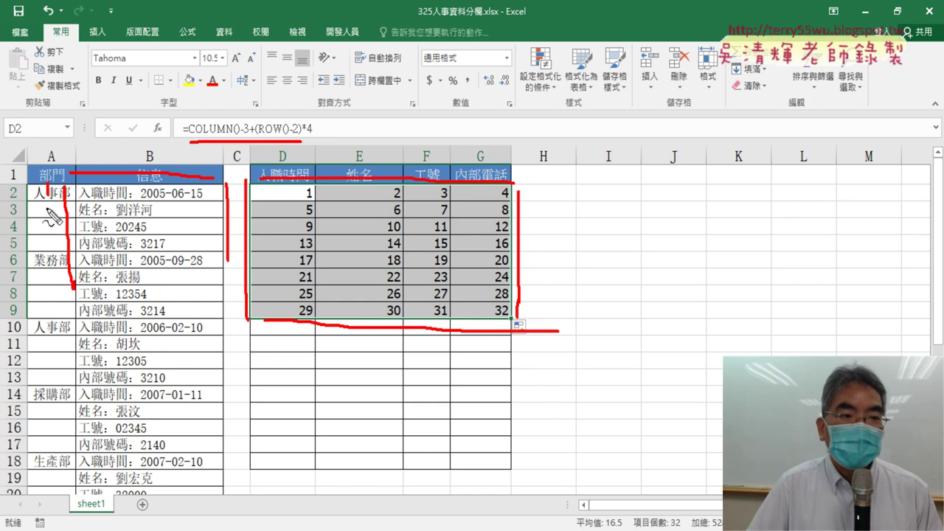
pyautogui.moveTo(48, 212); pyautogui.dragTo(74, 217)
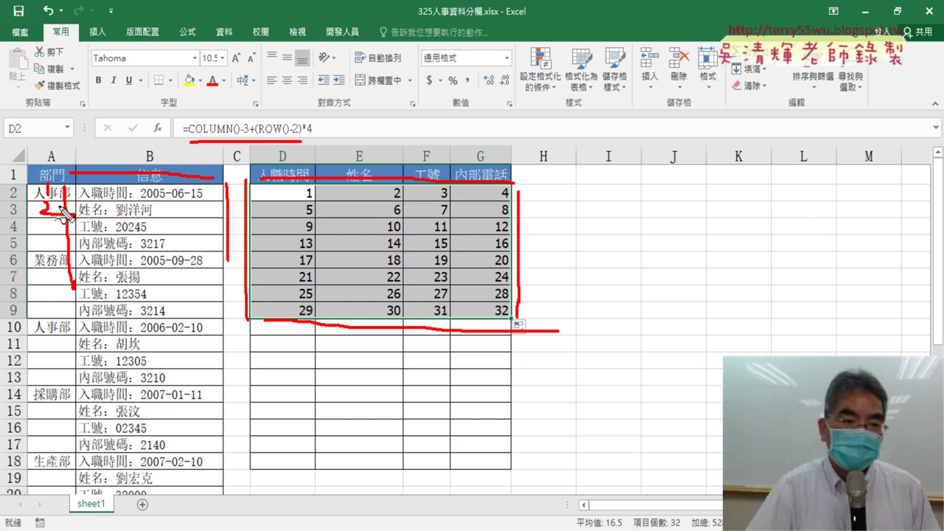
pyautogui.moveTo(159, 208)
pyautogui.mouseDown()
pyautogui.moveTo(151, 320)
pyautogui.moveTo(168, 298)
pyautogui.mouseUp()
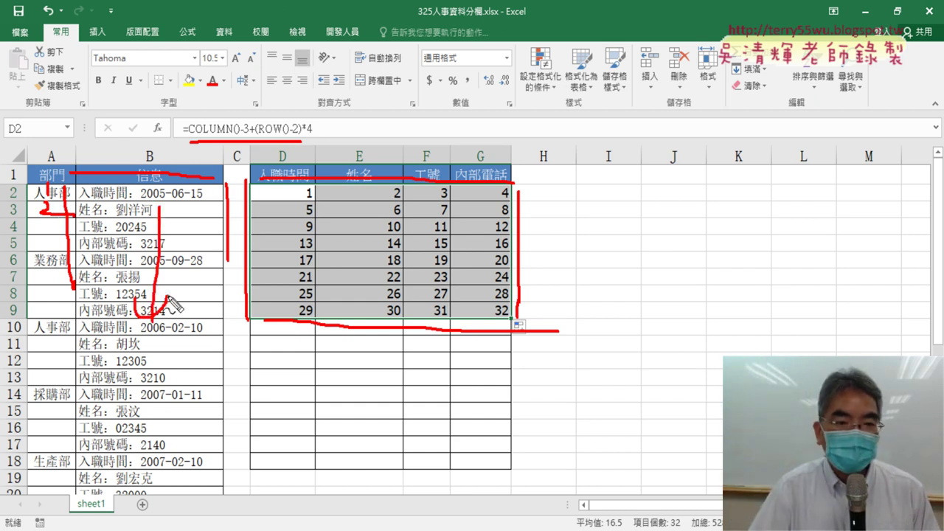
pyautogui.press('Escape')
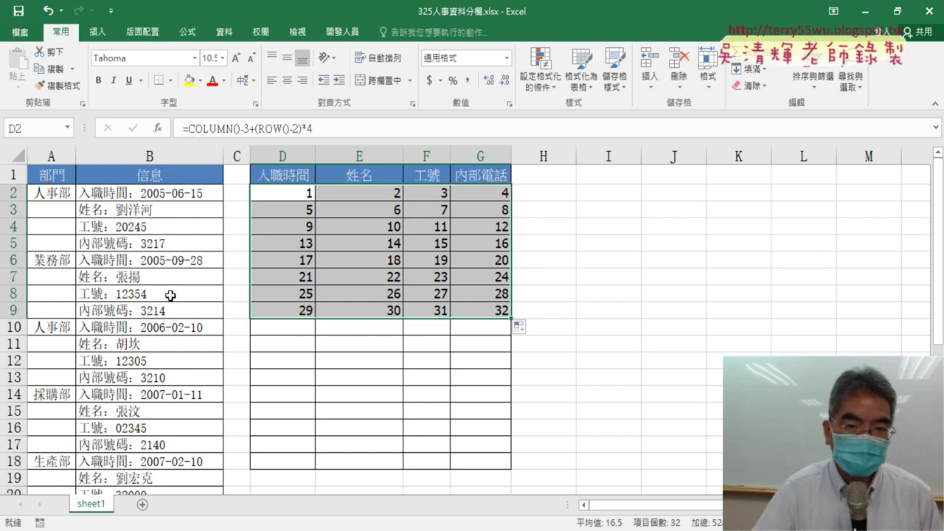
# - Cut the COLUMN/ROW calculation out of D2's formula, leaving only the equals sign
pyautogui.click(299, 190)
pyautogui.moveTo(323, 128); pyautogui.dragTo(200, 127)
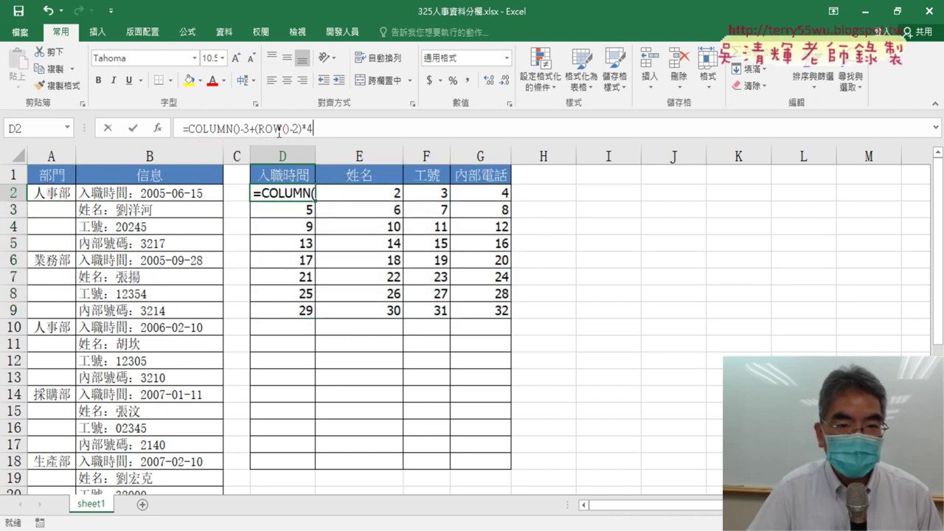
pyautogui.rightClick(238, 129)
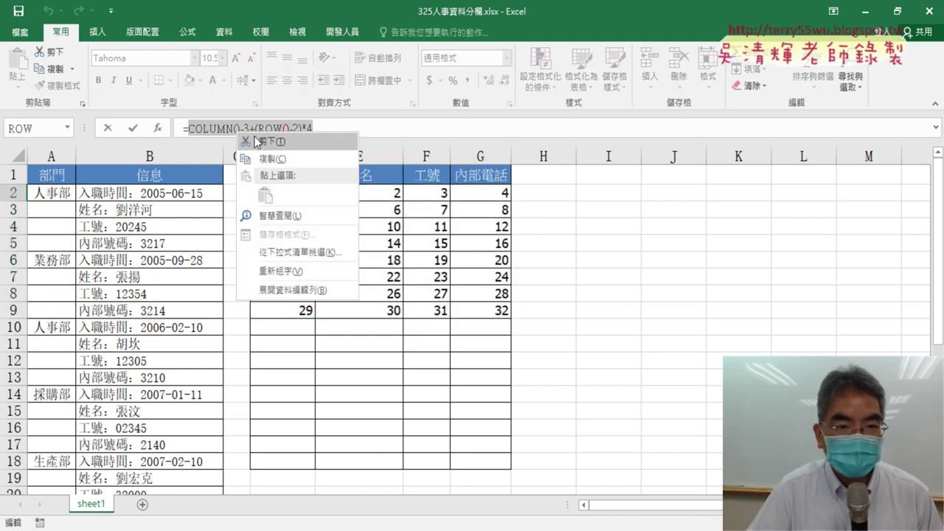
pyautogui.click(286, 140)
# - Insert the INDEX function from the 檢視與參照 category, choosing its array form
pyautogui.click(159, 129)
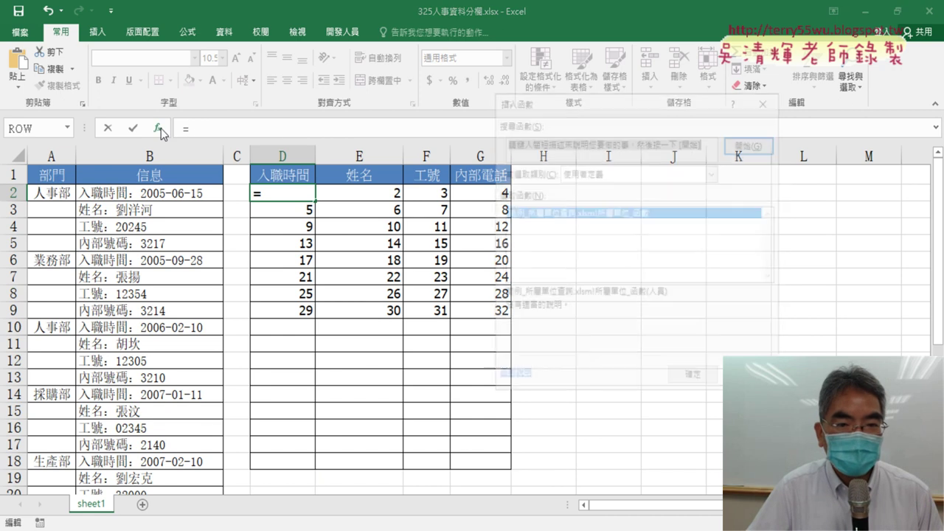
pyautogui.click(651, 168)
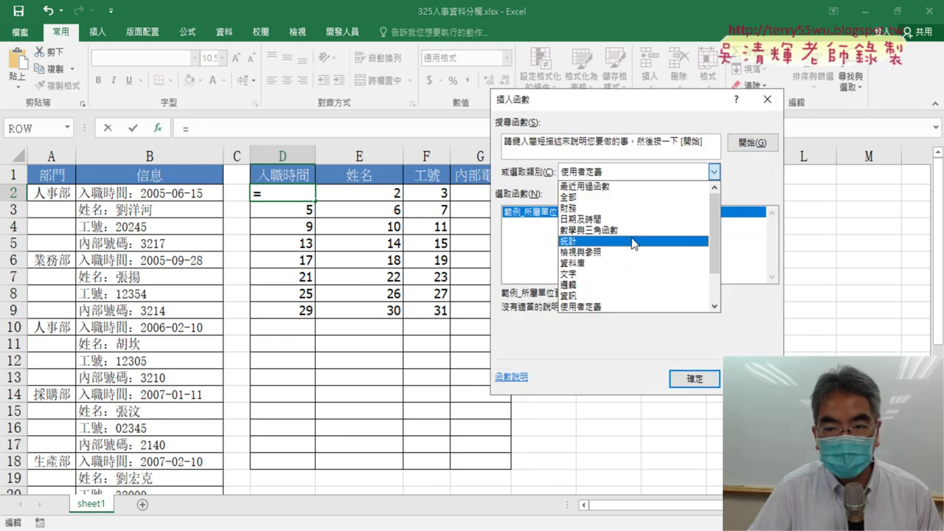
pyautogui.click(623, 255)
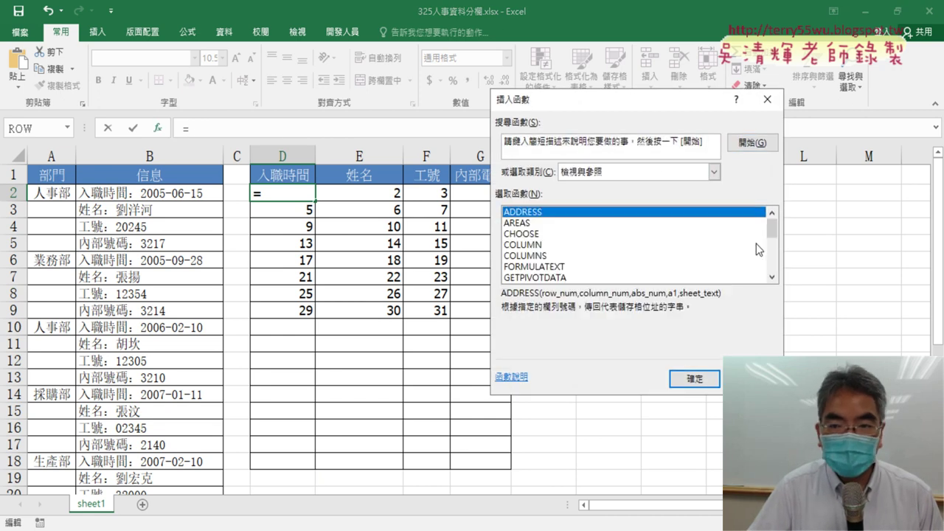
pyautogui.click(772, 277)
pyautogui.click(773, 277)
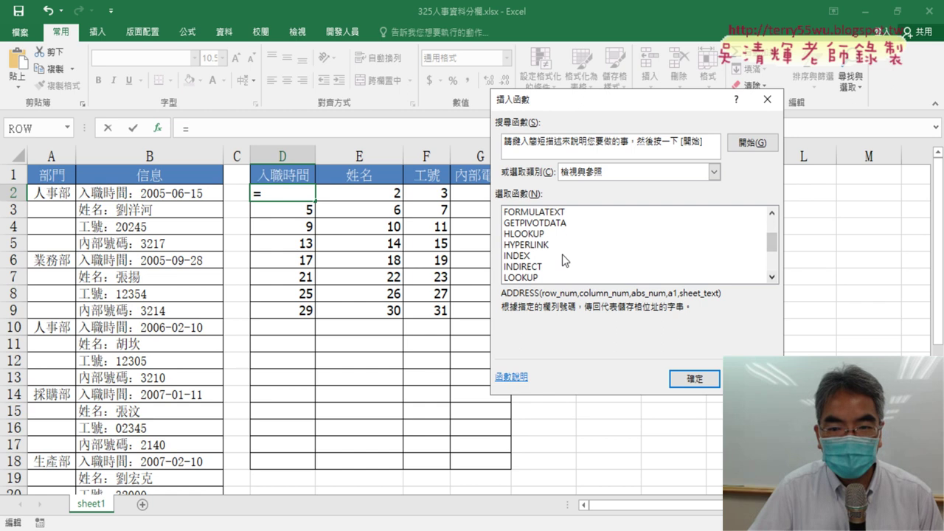
pyautogui.doubleClick(632, 256)
pyautogui.click(653, 288)
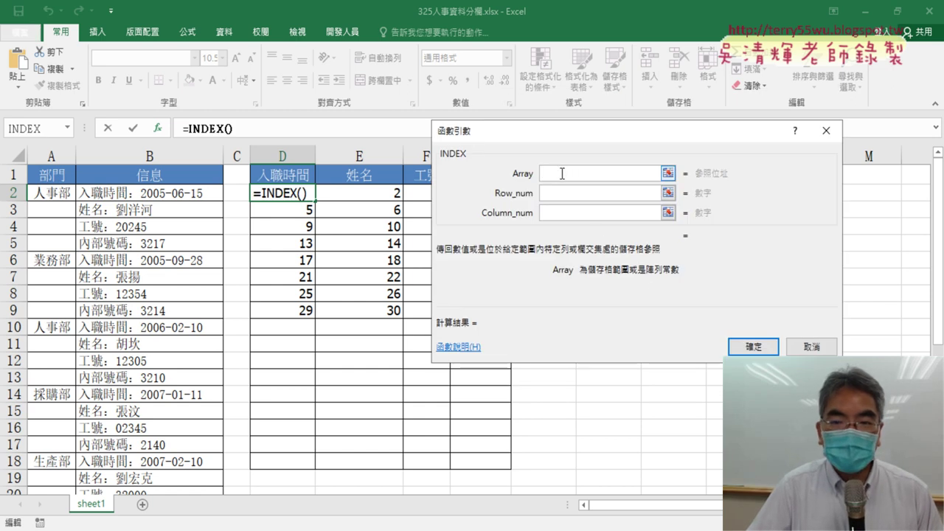
# - Set the INDEX array argument to B2:B33
pyautogui.click(165, 193)
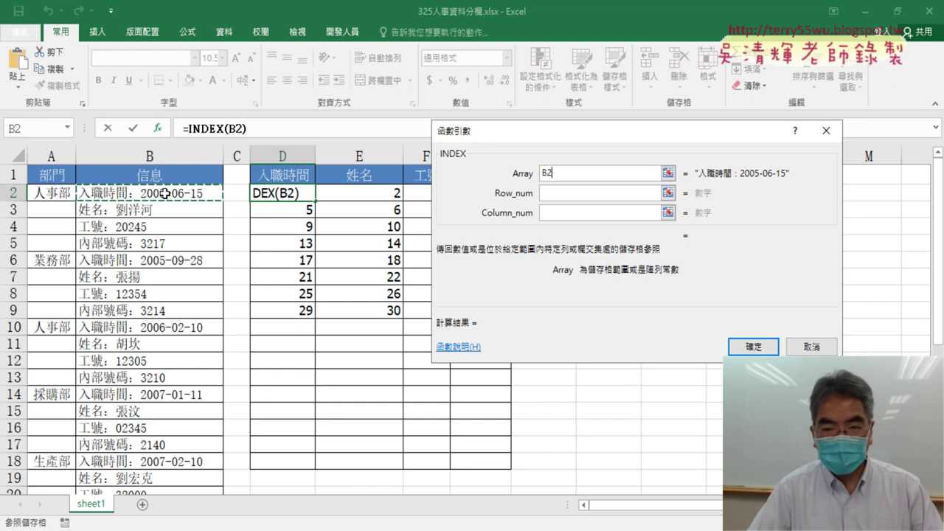
pyautogui.hotkey('ctrl', 'shift', 'Down')
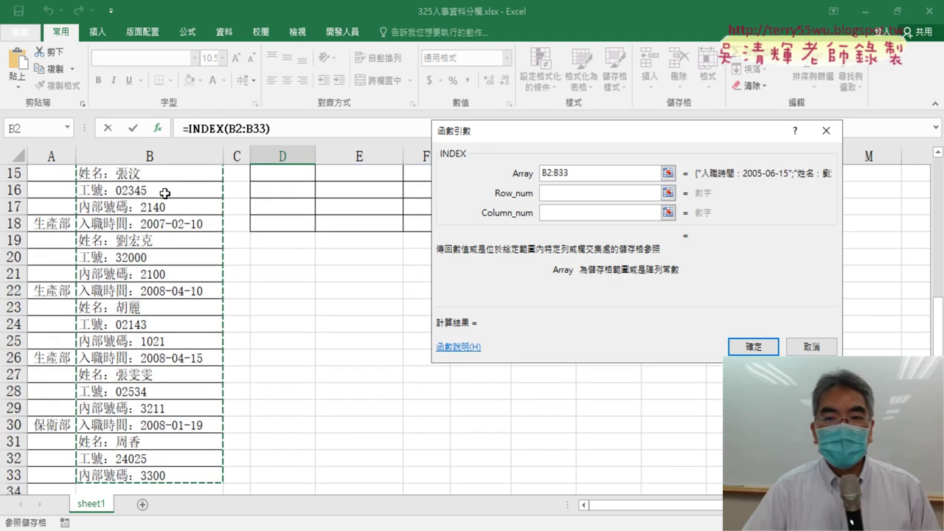
pyautogui.scroll(2, 185, 272)
pyautogui.scroll(3, 185, 272)
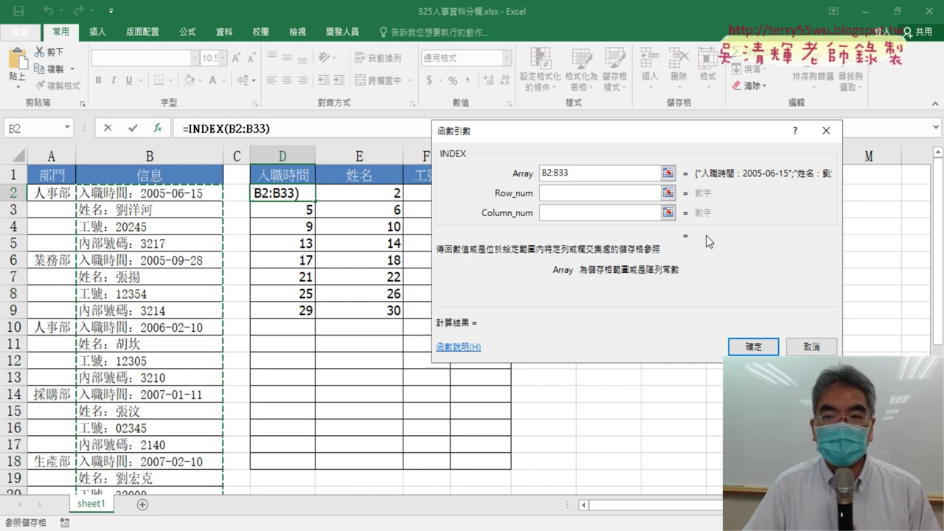
# - Paste COLUMN()-3+(ROW()-2)*4 in as the row_num argument
pyautogui.click(574, 196)
pyautogui.rightClick(566, 196)
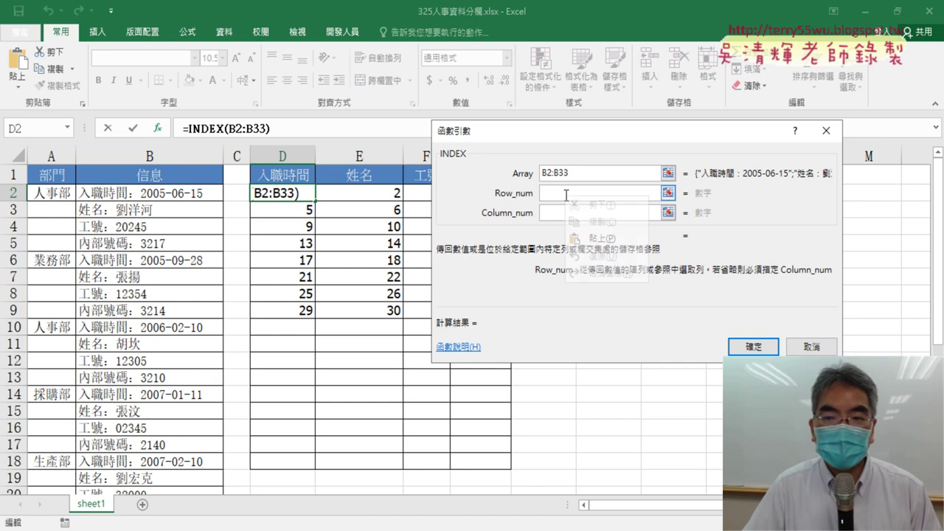
pyautogui.click(601, 239)
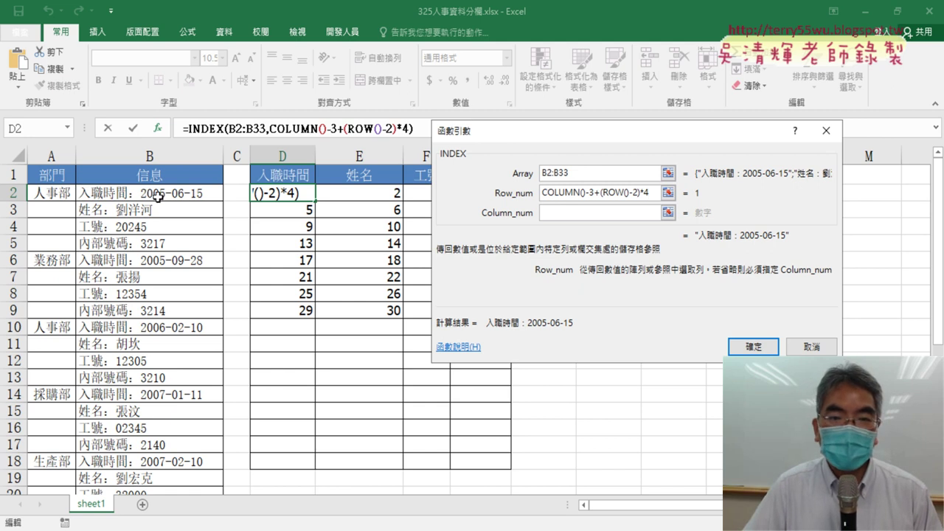
# - Set column_num to 1, make the array absolute as $B$2:$B$33, and confirm INDEX
pyautogui.click(558, 214)
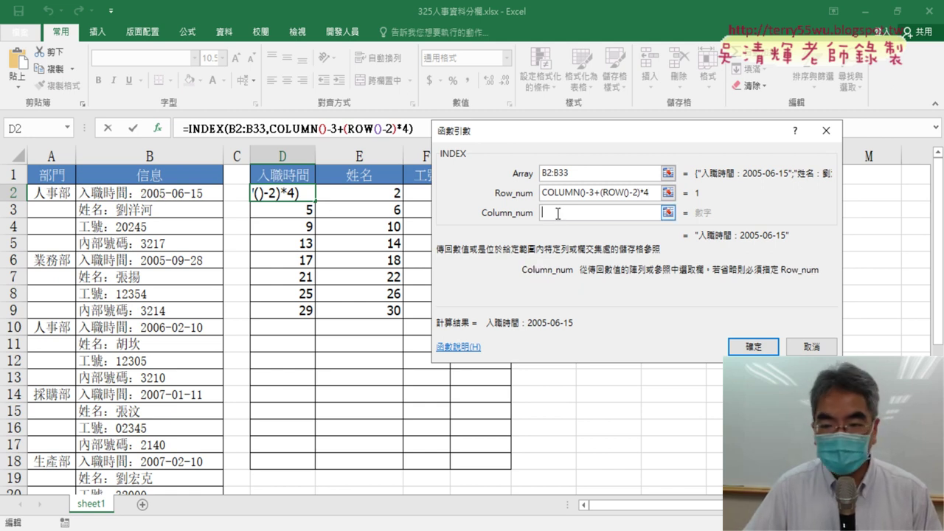
pyautogui.write('1')
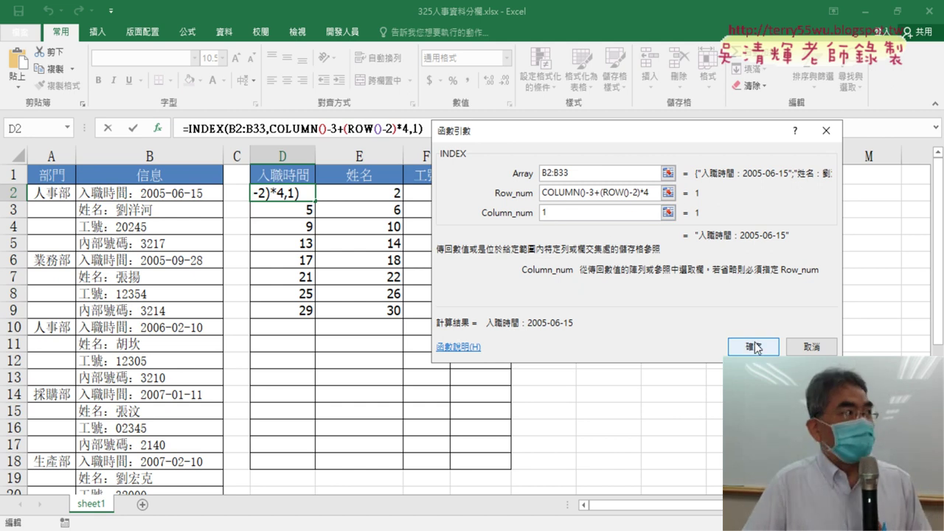
pyautogui.click(582, 179)
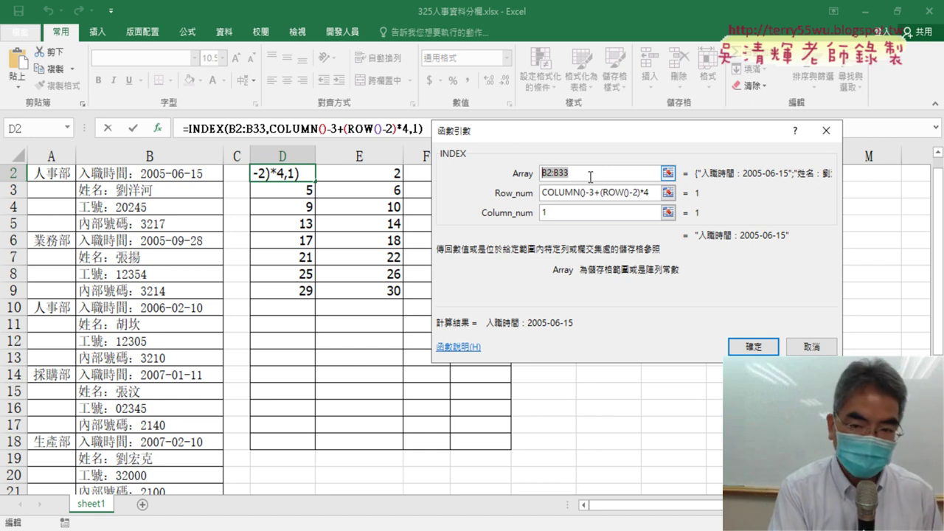
pyautogui.press('F4')
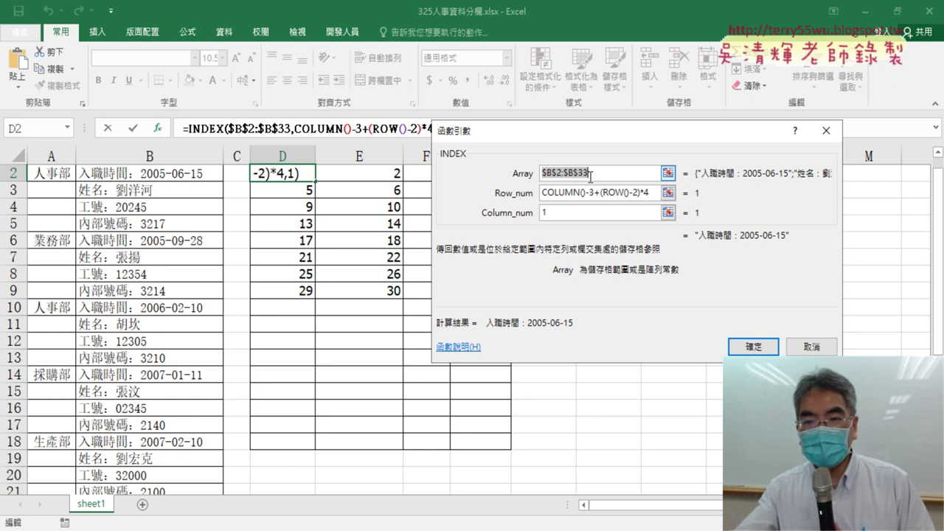
pyautogui.click(752, 346)
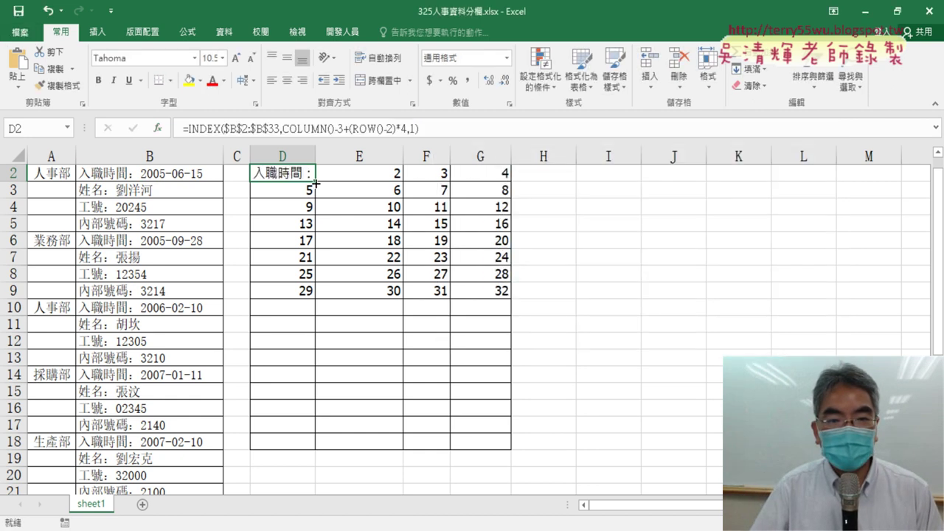
# - Fill the INDEX formula through D2:G9 and AutoFit columns D–G
pyautogui.moveTo(315, 182)
pyautogui.mouseDown()
pyautogui.moveTo(509, 182)
pyautogui.moveTo(524, 302)
pyautogui.mouseUp()
pyautogui.moveTo(305, 159); pyautogui.dragTo(491, 159)
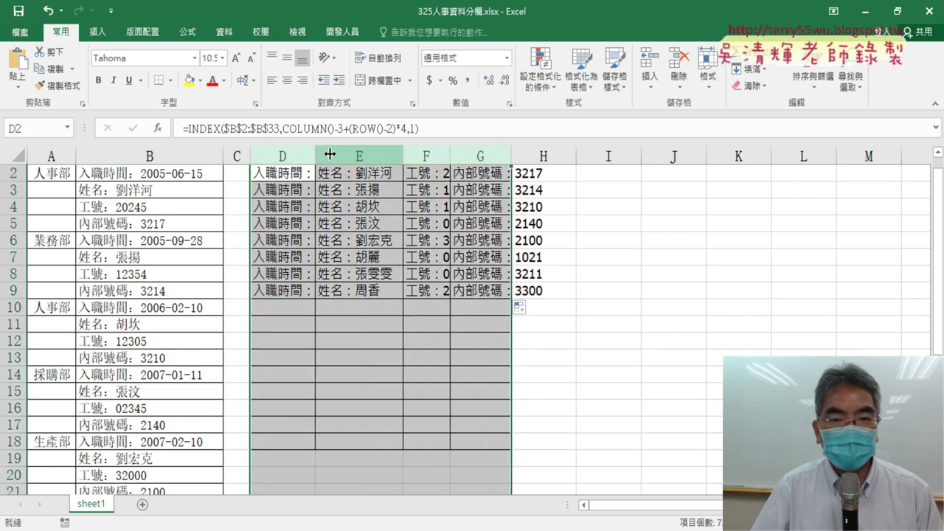
pyautogui.doubleClick(315, 156)
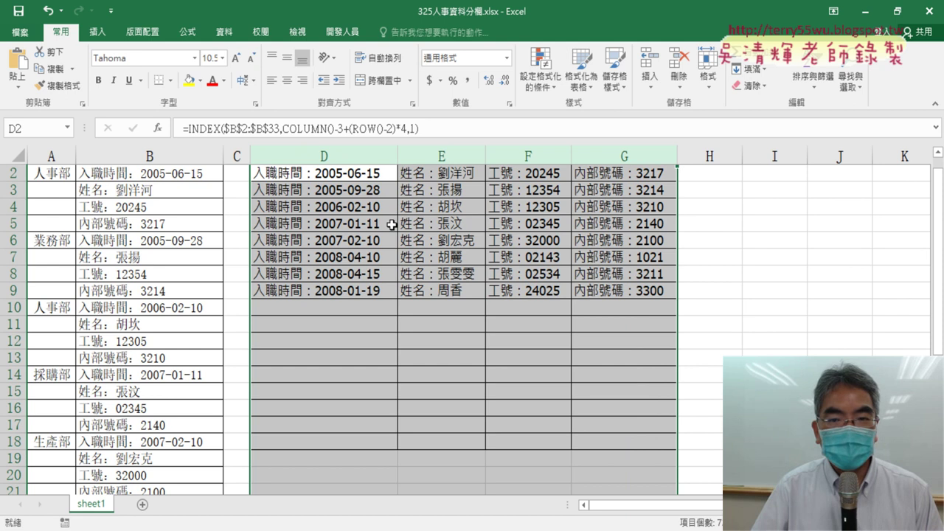
# - Mark the source column B and its 信息 header with pen annotations
pyautogui.scroll(1, 391, 224)
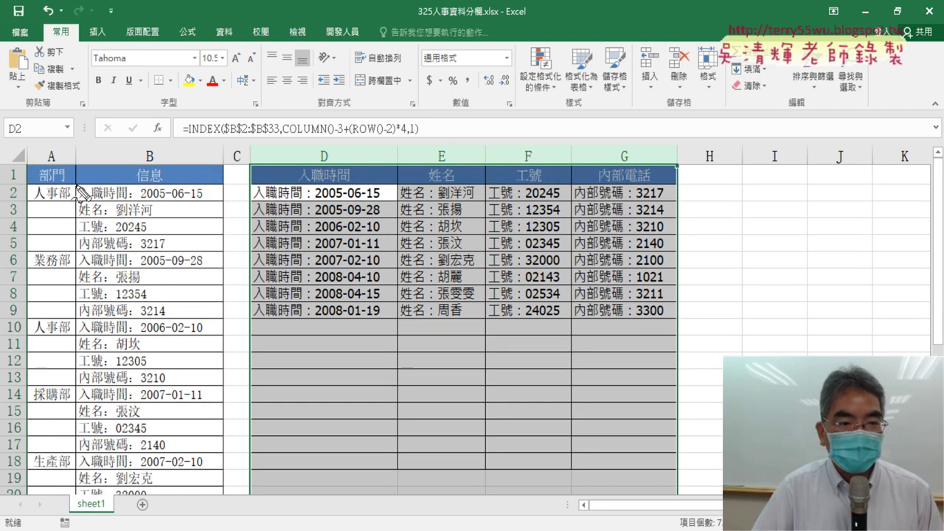
pyautogui.moveTo(76, 186); pyautogui.dragTo(69, 302)
pyautogui.moveTo(97, 181)
pyautogui.mouseDown()
pyautogui.moveTo(200, 179)
pyautogui.moveTo(216, 243)
pyautogui.moveTo(208, 317)
pyautogui.mouseUp()
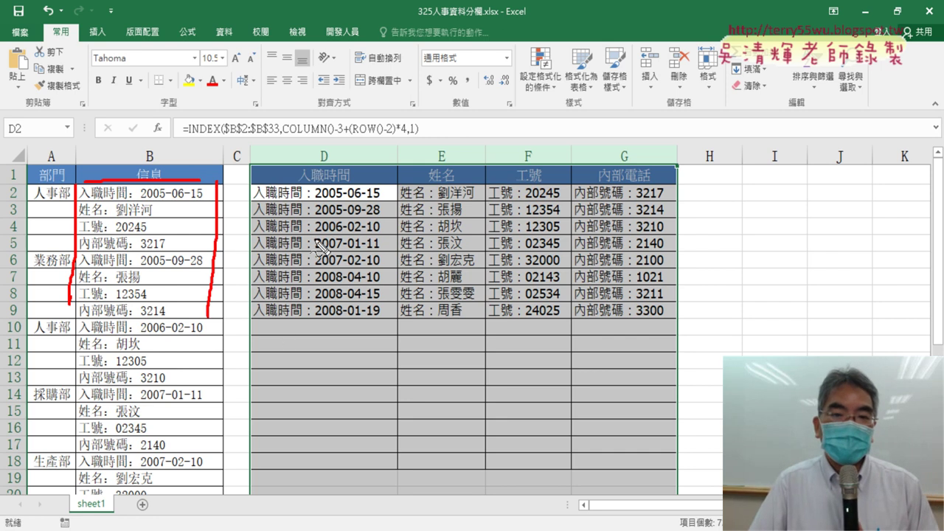
pyautogui.moveTo(156, 184)
pyautogui.mouseDown()
pyautogui.moveTo(258, 43)
pyautogui.moveTo(375, 111)
pyautogui.moveTo(407, 112)
pyautogui.mouseUp()
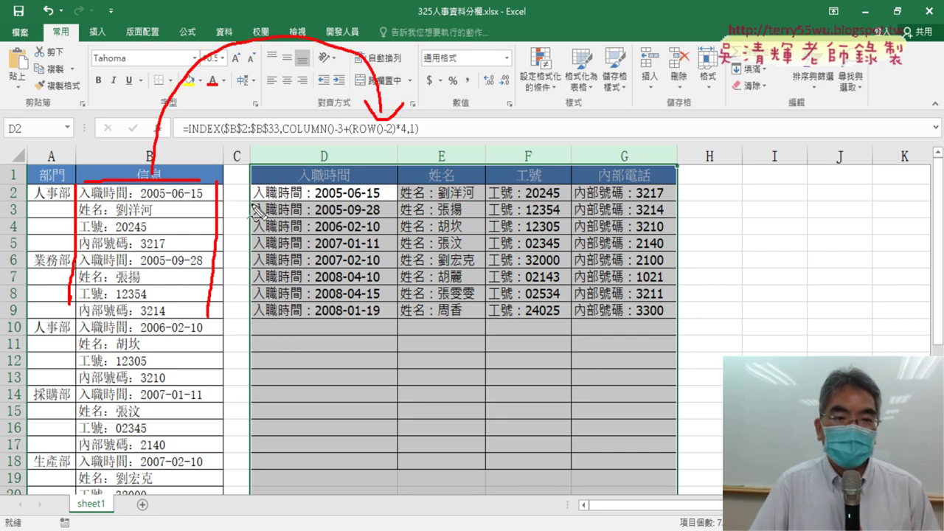
pyautogui.moveTo(244, 181); pyautogui.dragTo(243, 331)
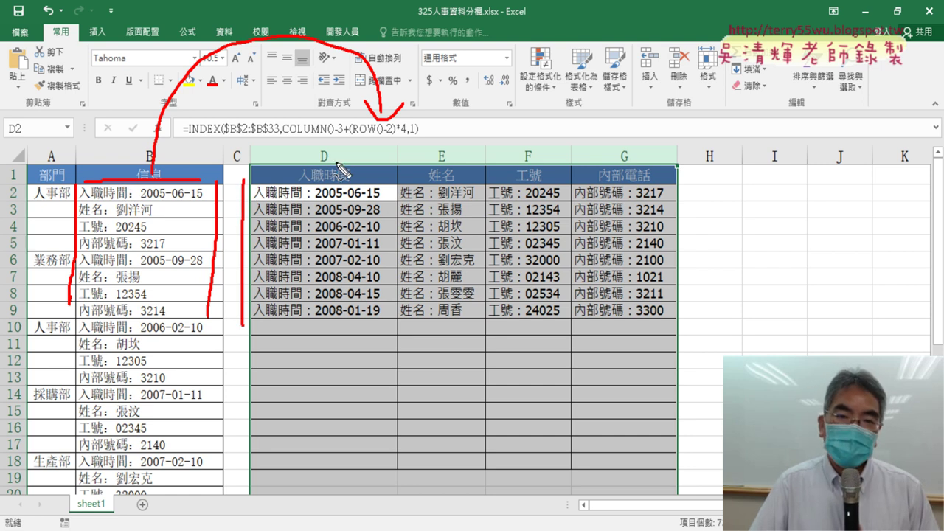
pyautogui.moveTo(343, 164); pyautogui.dragTo(310, 156)
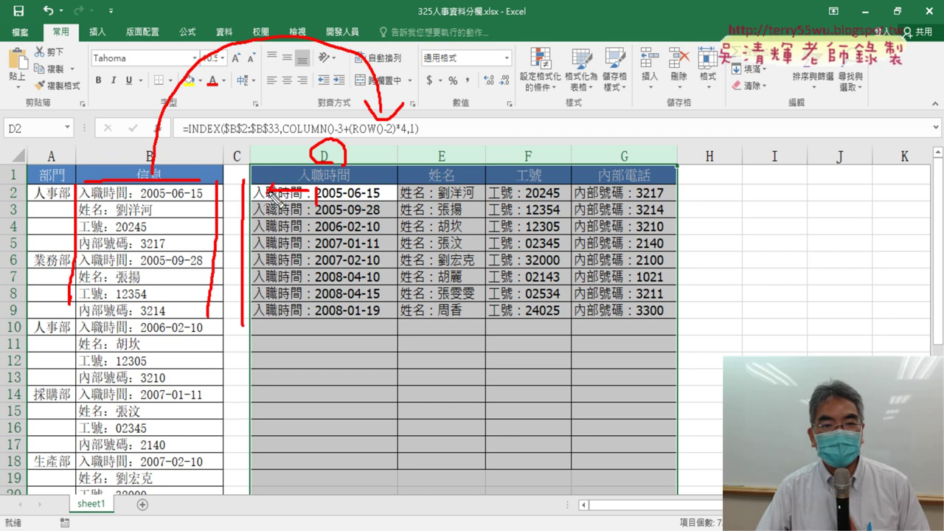
pyautogui.moveTo(288, 220); pyautogui.dragTo(271, 239)
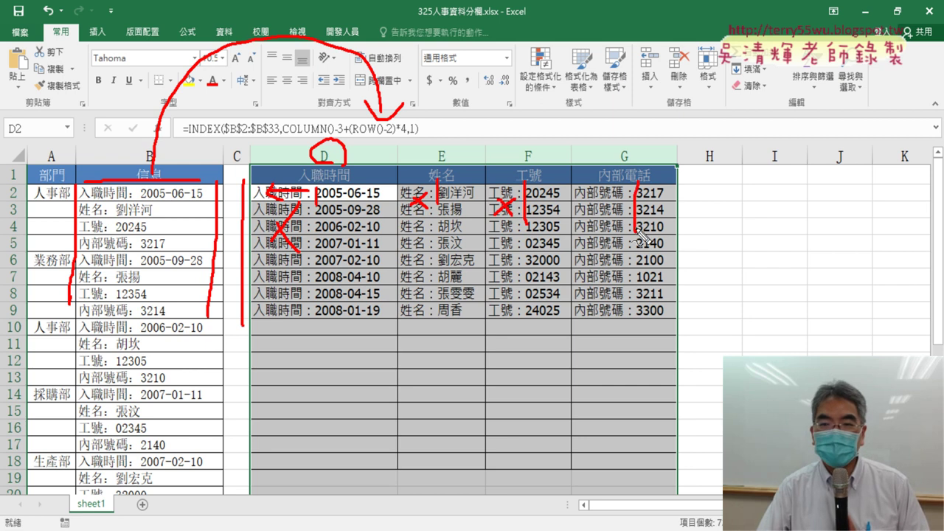
pyautogui.moveTo(590, 213)
pyautogui.mouseDown()
pyautogui.moveTo(617, 231)
pyautogui.moveTo(589, 232)
pyautogui.mouseUp()
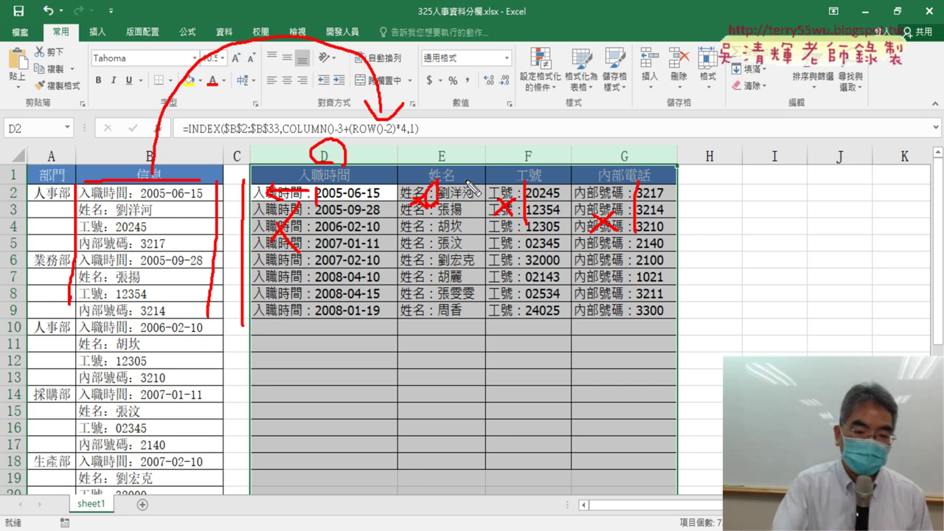
# - Clear the pen marks and undo twice, restoring the 1–32 numbered grid
pyautogui.press('Escape')
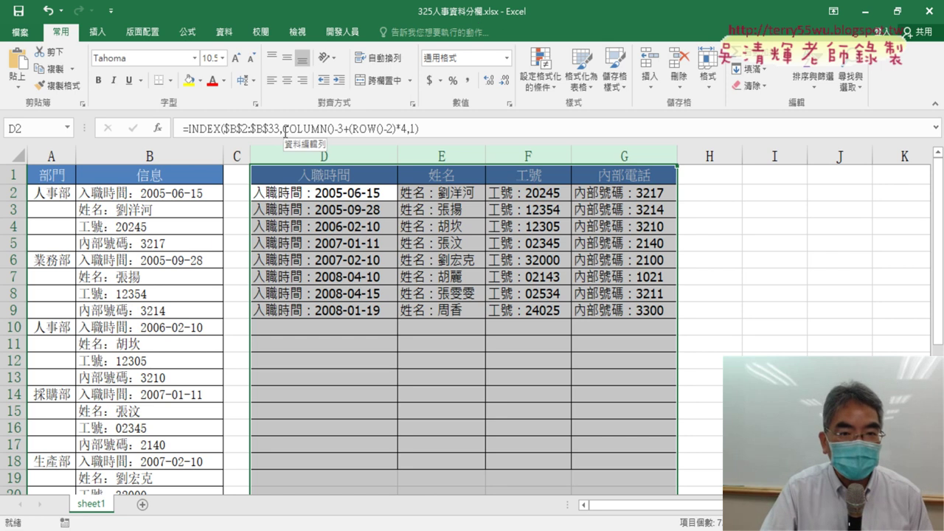
pyautogui.click(367, 328)
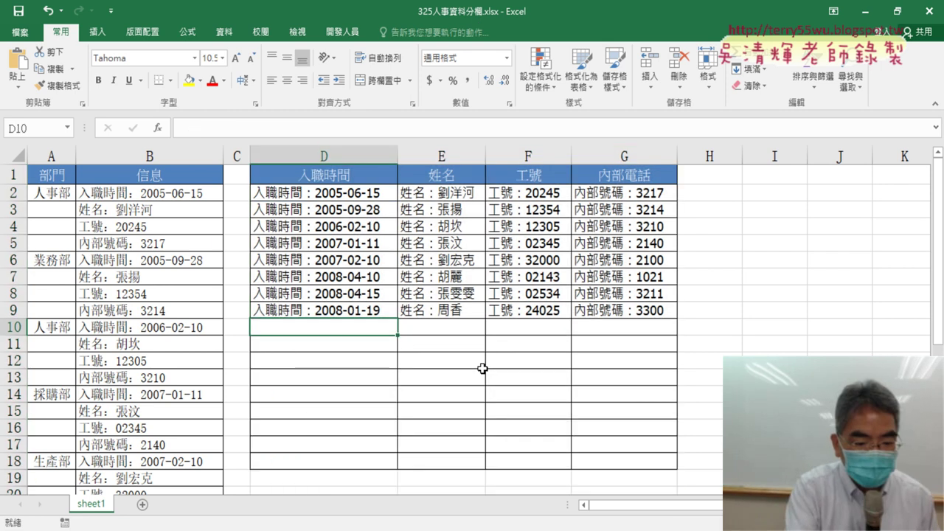
pyautogui.hotkey('ctrl', 'z')
pyautogui.hotkey('ctrl', 'z')
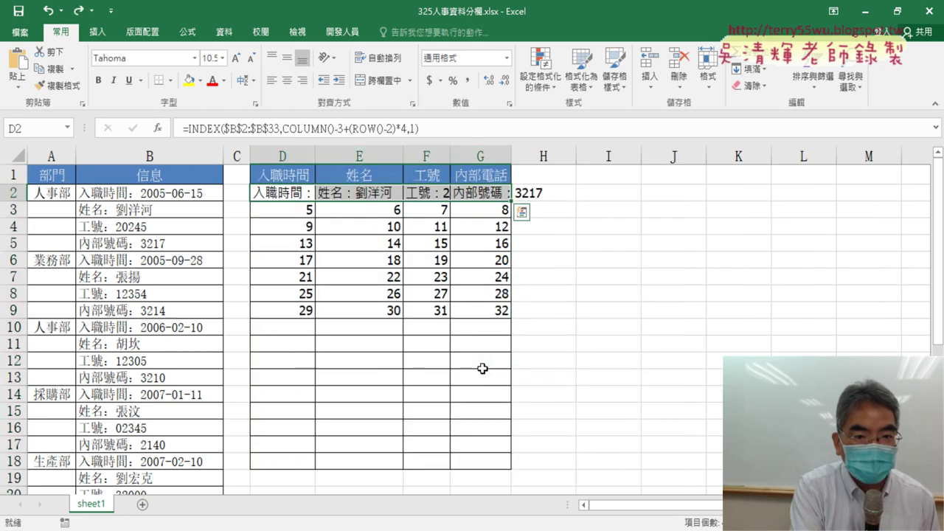
pyautogui.hotkey('ctrl', 'z')
pyautogui.hotkey('ctrl', 'z')
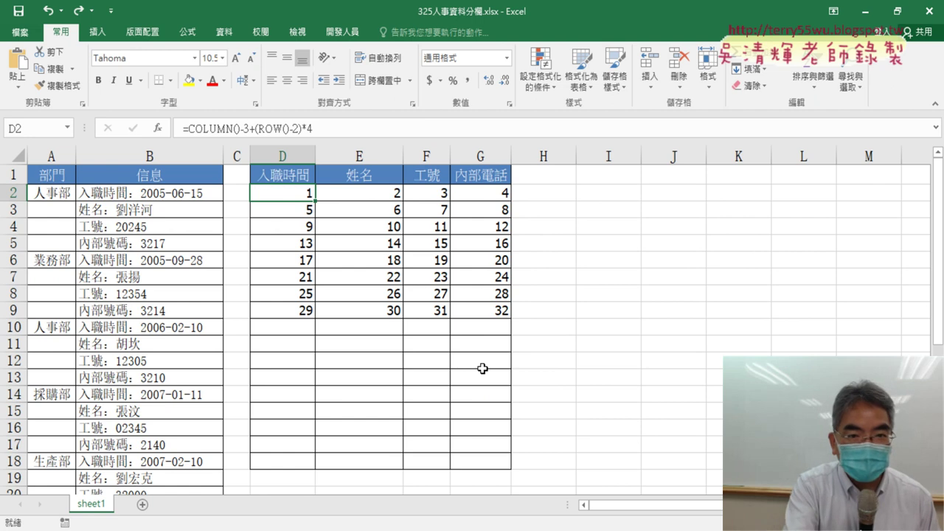
# - Switch to Google Drive in the browser and open the 325人事資料分欄 document
pyautogui.hotkey('alt', 'Tab')
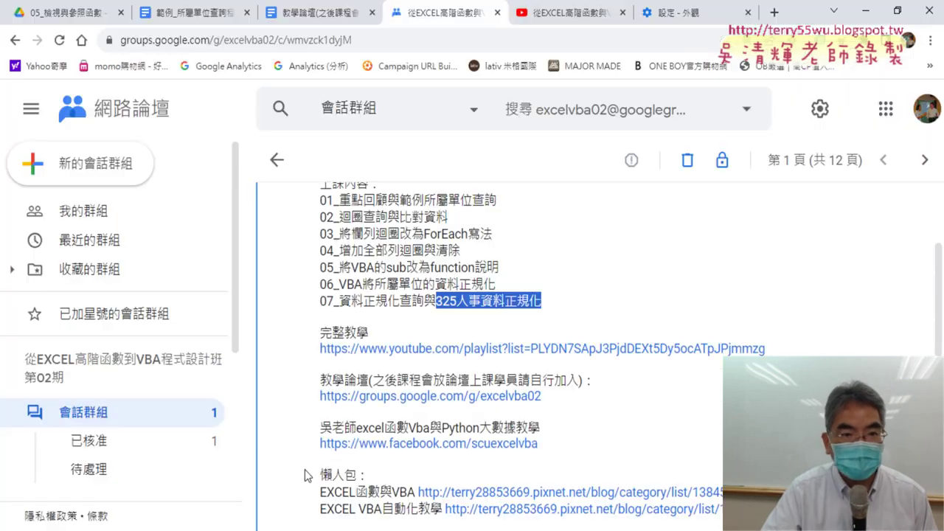
pyautogui.click(81, 12)
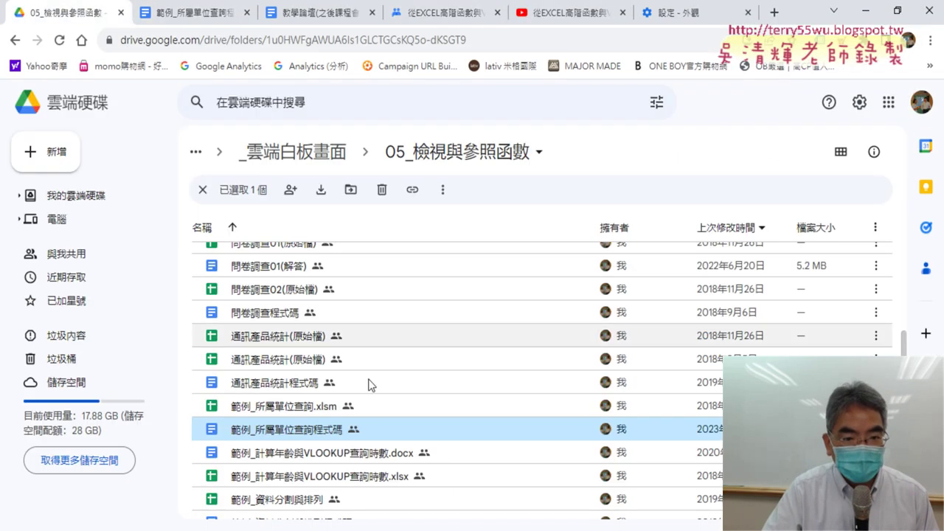
pyautogui.scroll(3, 379, 413)
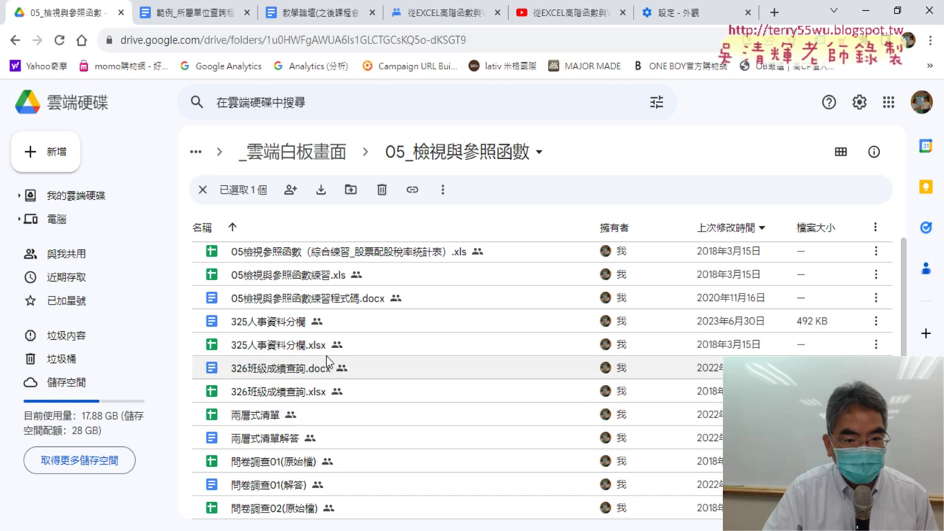
pyautogui.doubleClick(276, 322)
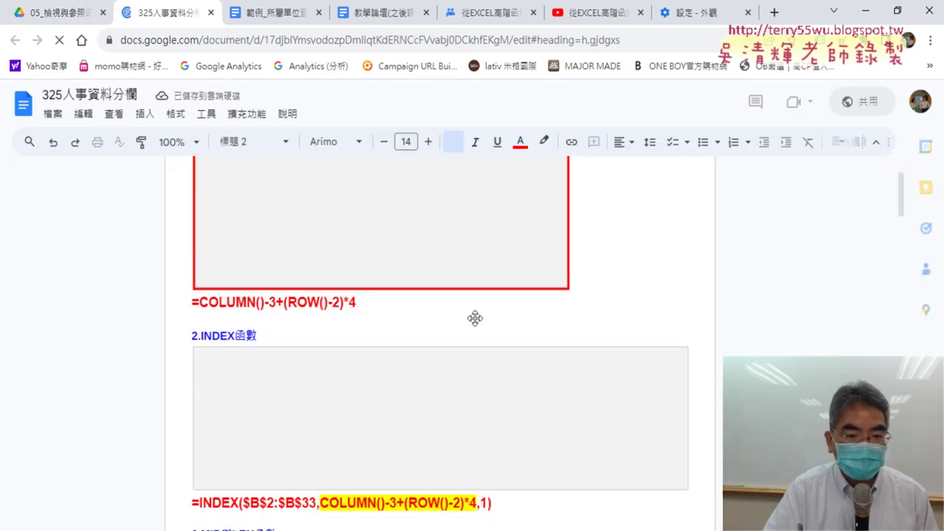
# - Highlight the =COLUMN()-3+(ROW()-2)*4 line in the notes, then go back to Excel
pyautogui.moveTo(358, 251); pyautogui.dragTo(193, 256)
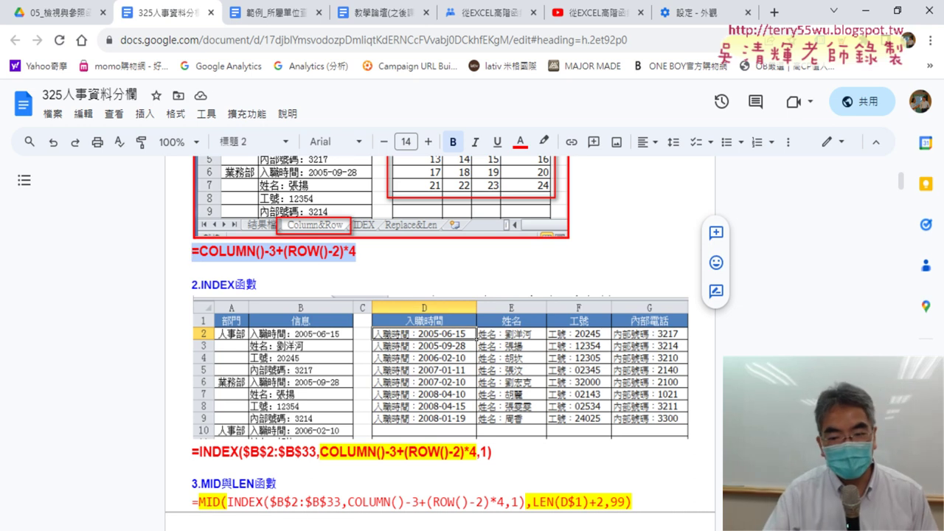
pyautogui.hotkey('alt', 'Tab')
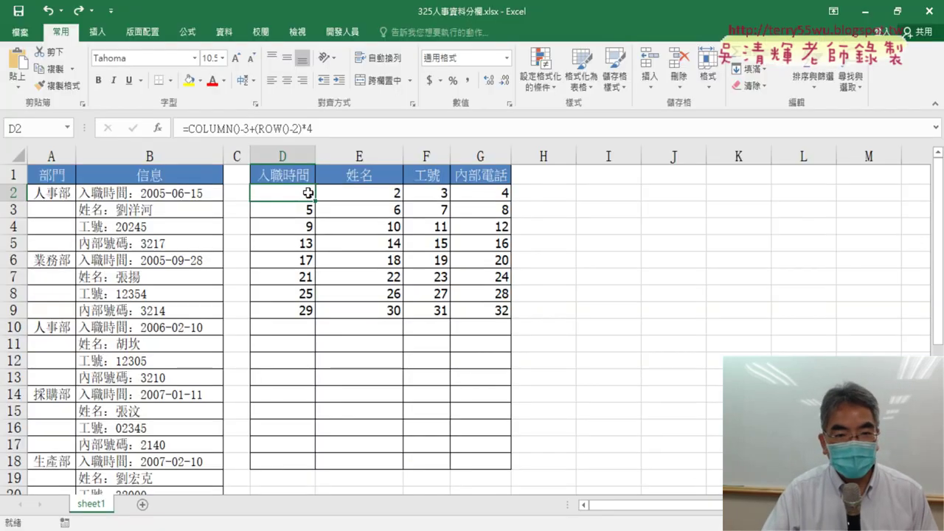
# - Select the full =COLUMN()-3+(ROW()-2)*4 expression in D2's formula bar
pyautogui.moveTo(314, 128); pyautogui.dragTo(151, 137)
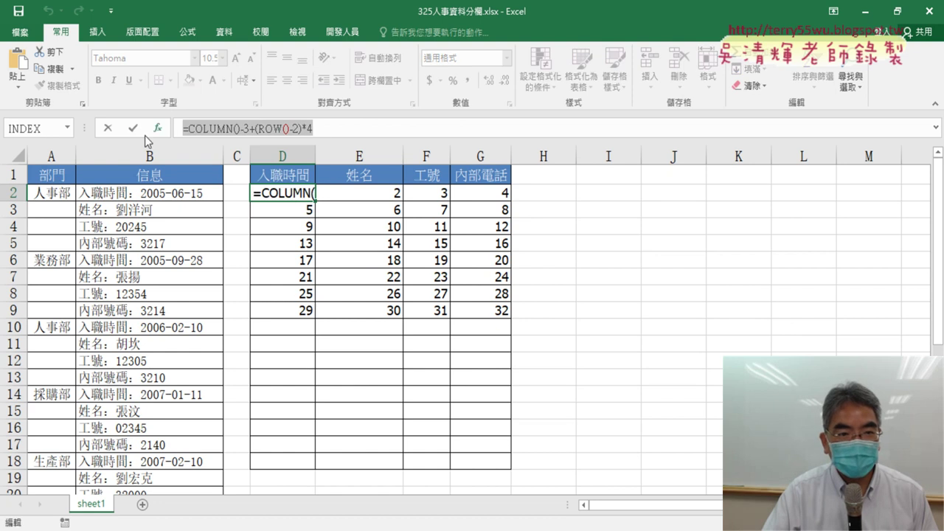